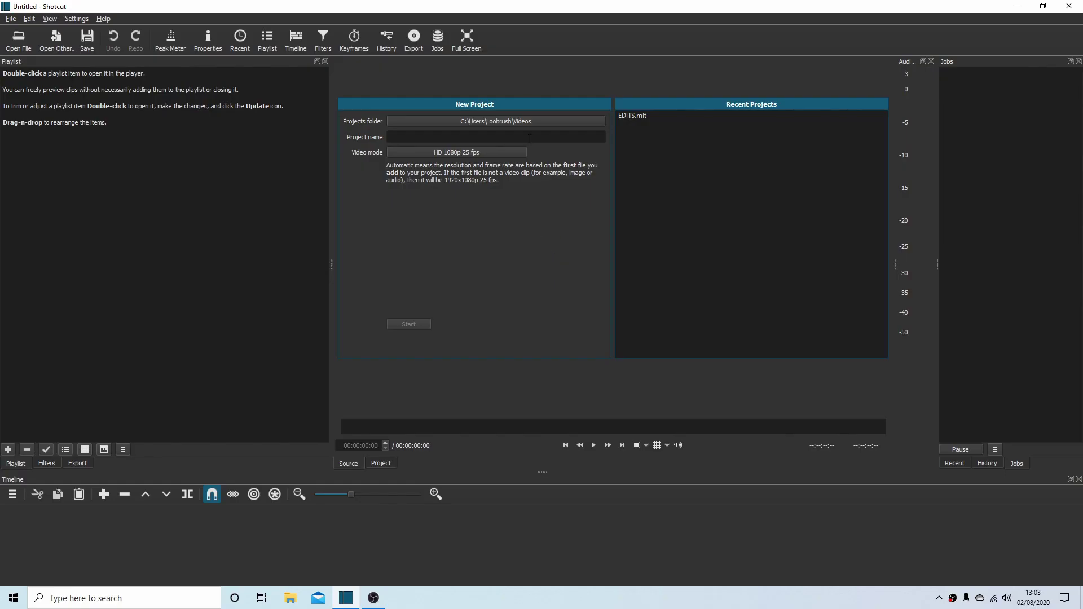
Check Shotcut's version information from the Help menu, then close it
click(104, 19)
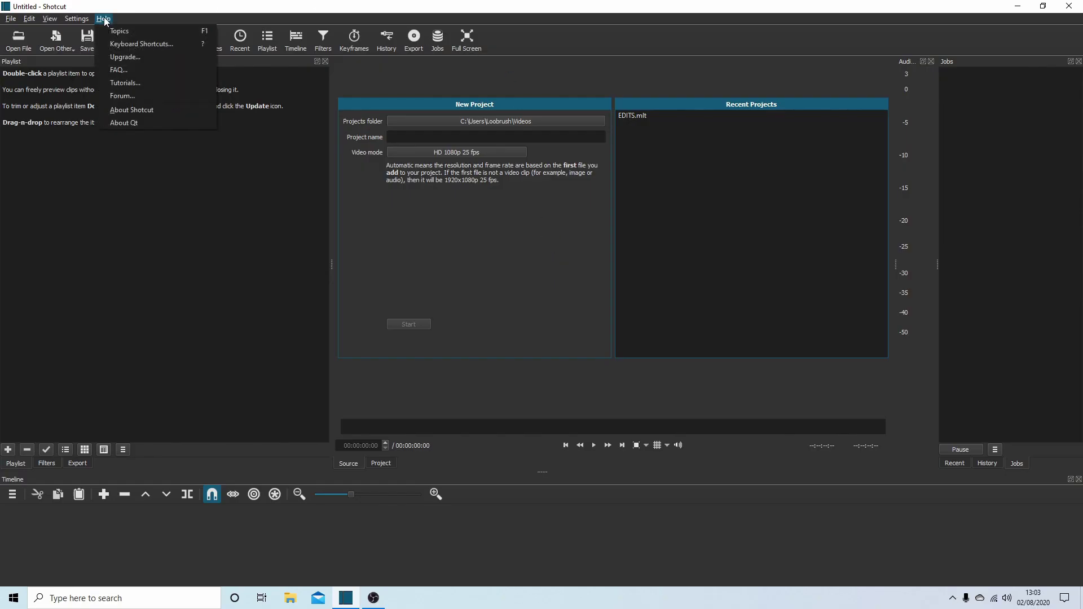
click(141, 110)
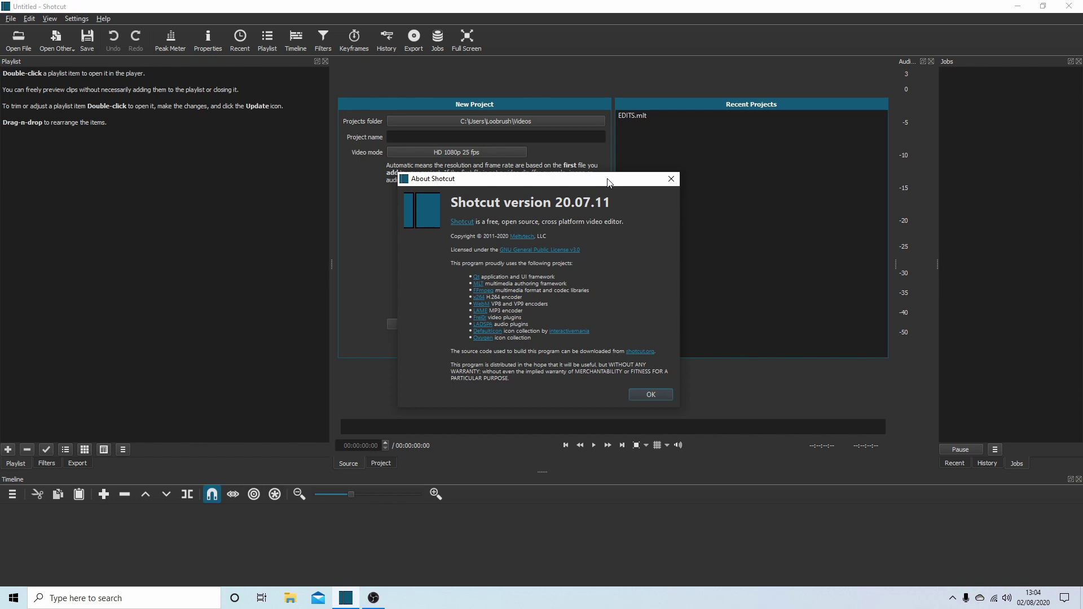
click(675, 180)
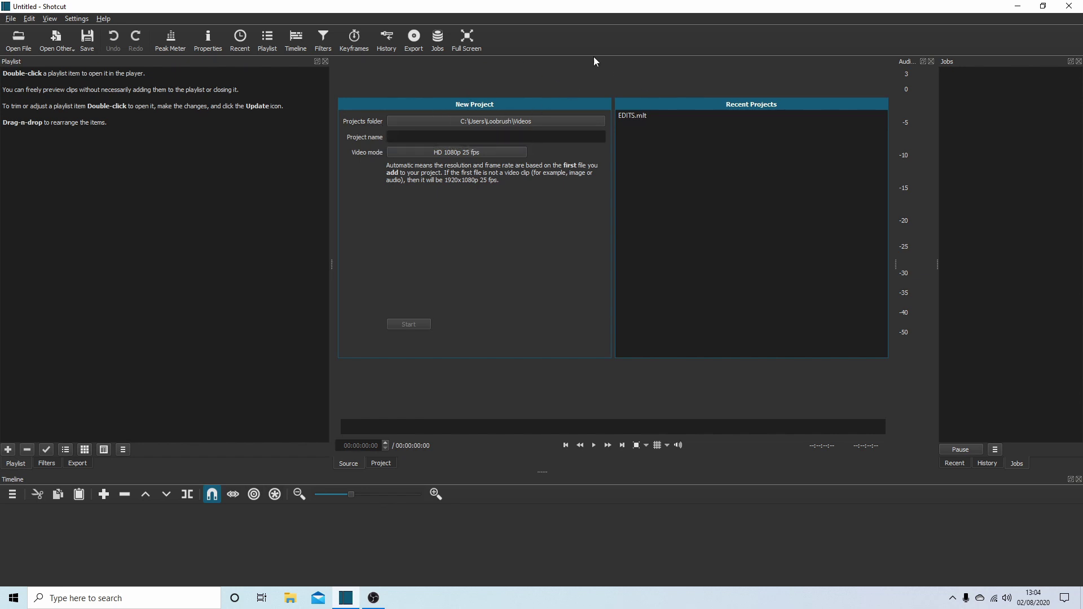
Start project TRAINS in the Videos\EDITS folder with HD 1080p 25 fps video mode
click(547, 124)
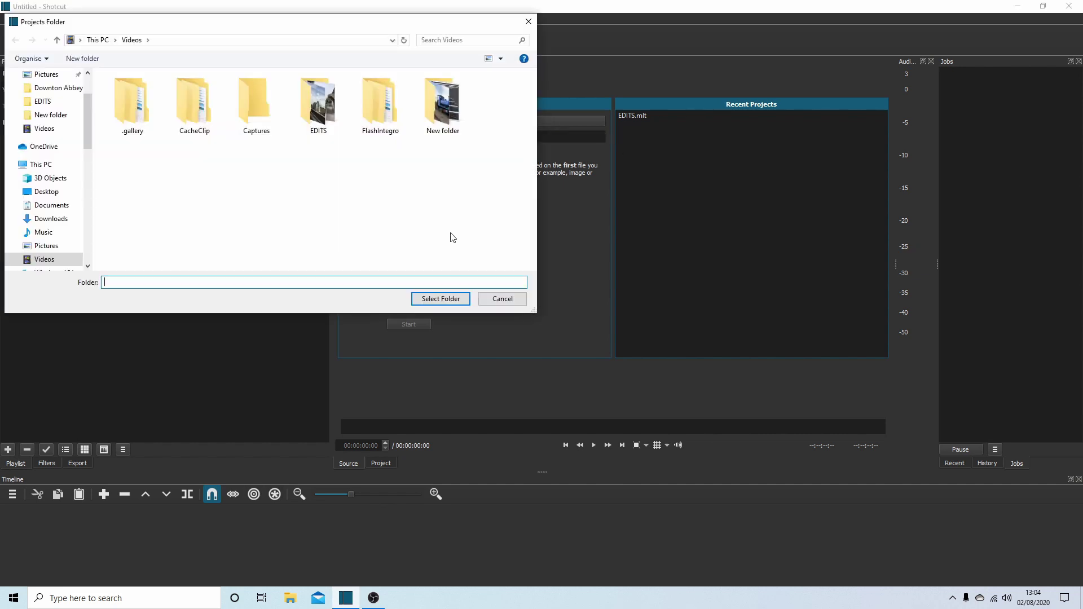
click(319, 111)
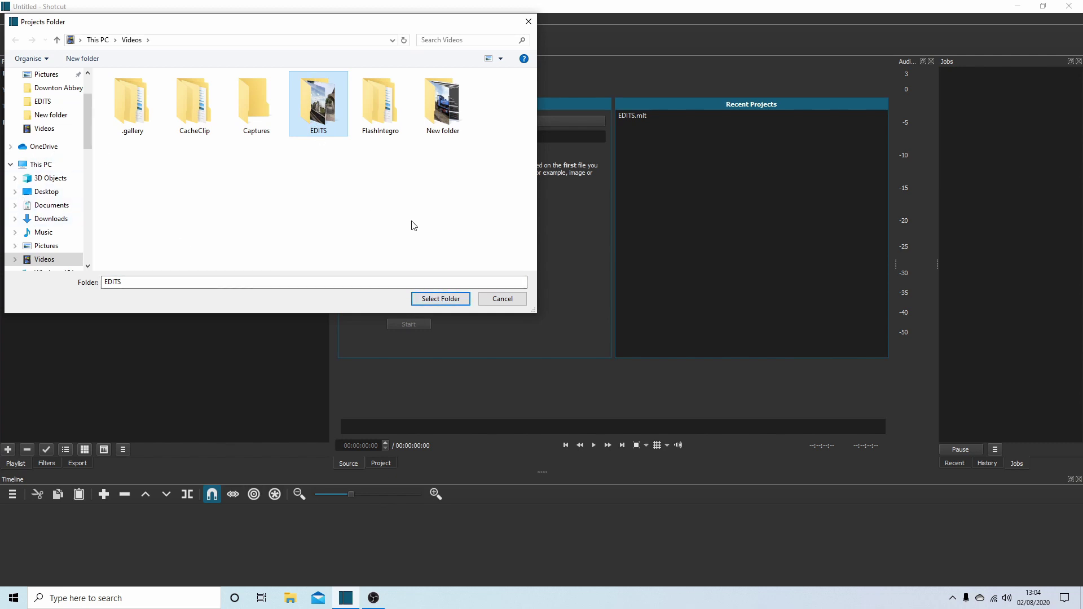
click(439, 300)
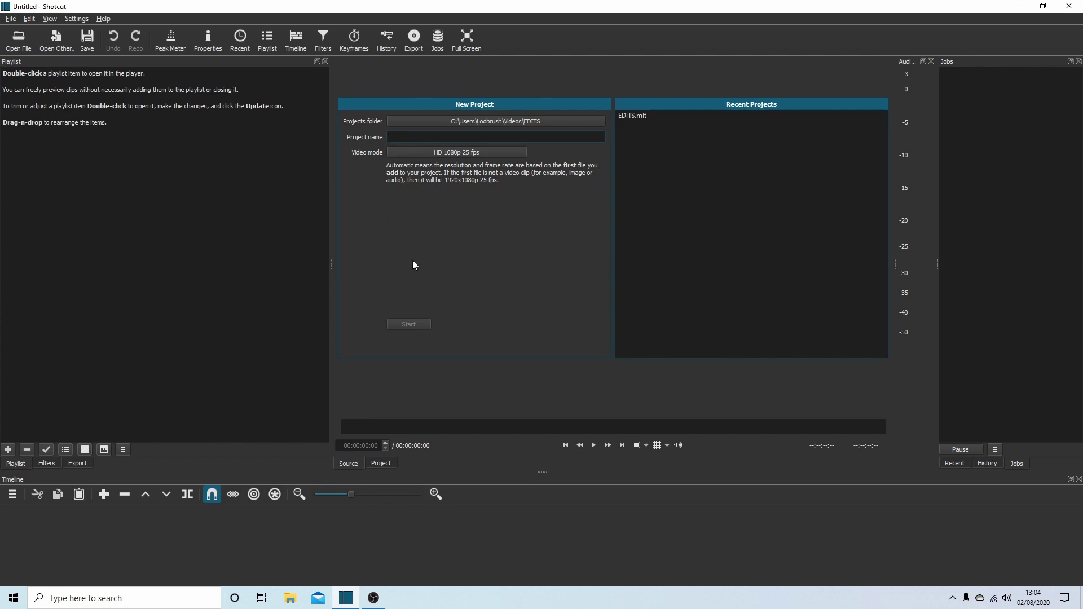
text(TRAINS)
click(473, 152)
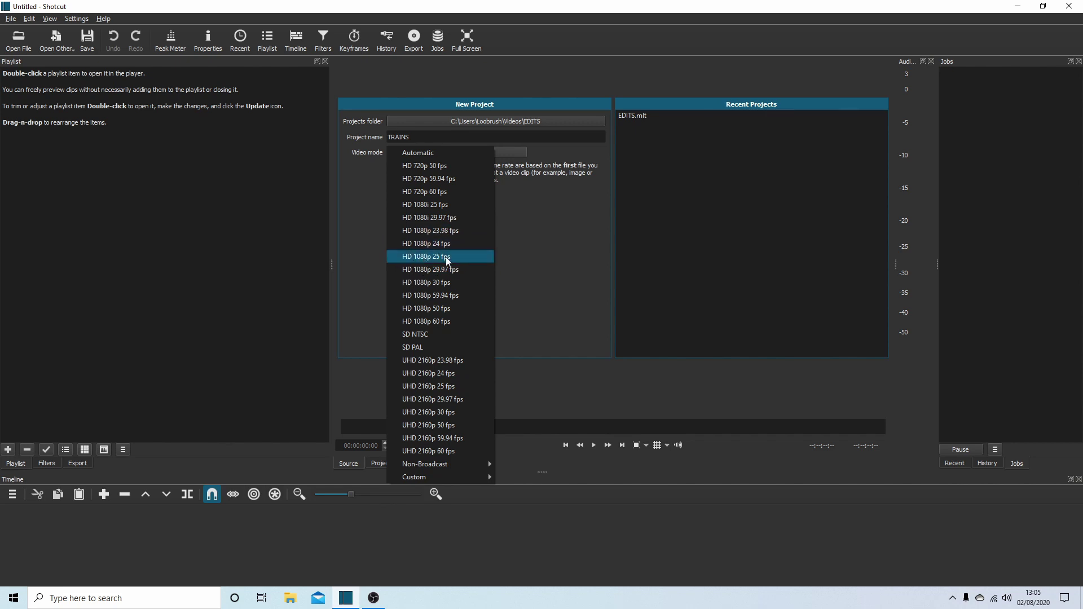
click(446, 257)
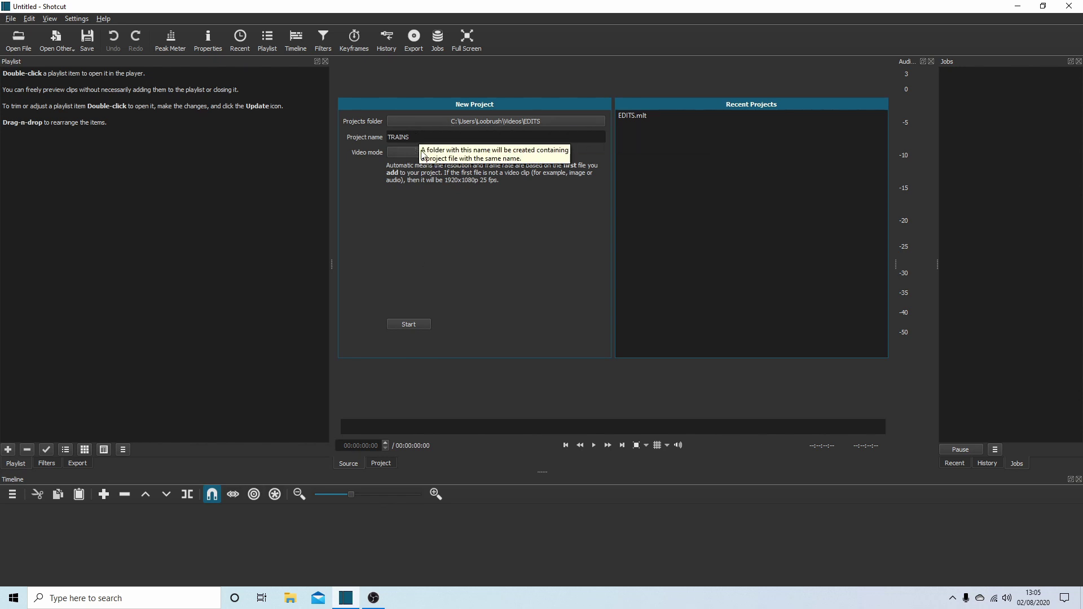
click(412, 324)
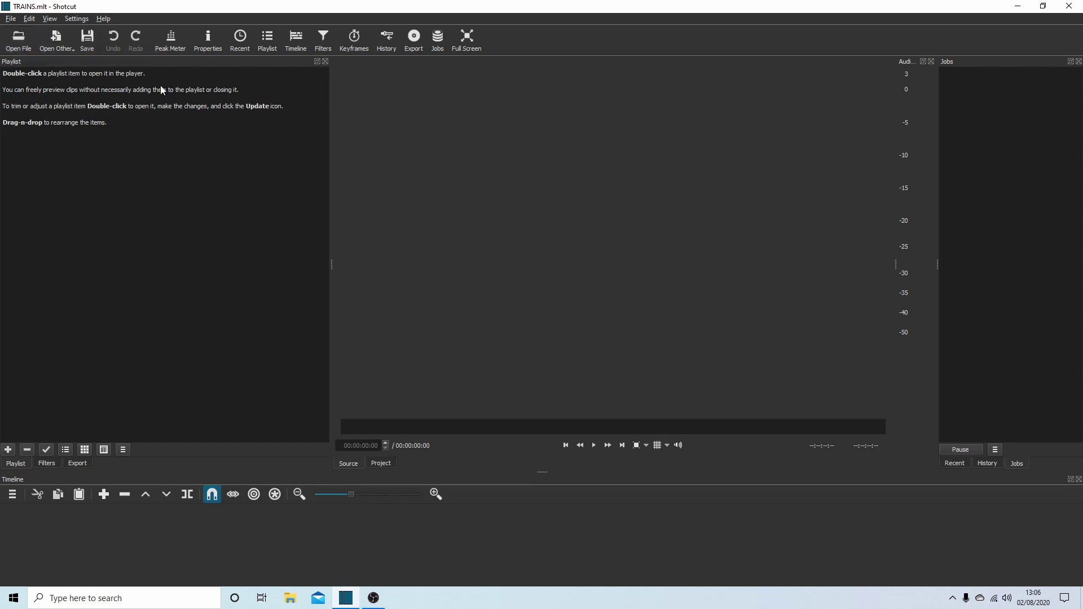
Select clips T1–T4 in File Explorer's Videos > EDITS folder and drag them into Shotcut's playlist
click(290, 599)
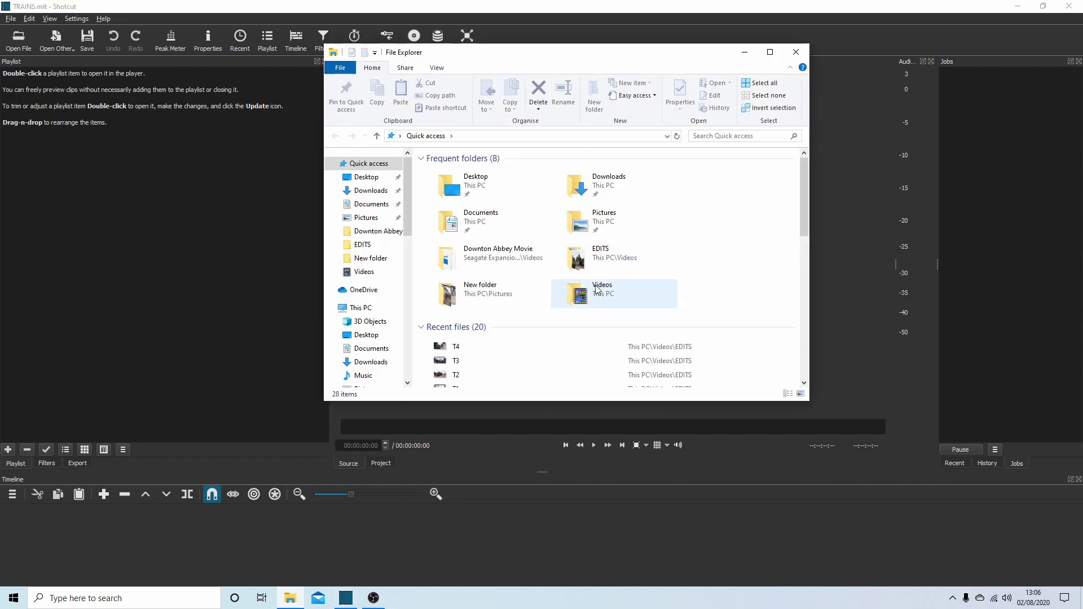
double_click(600, 295)
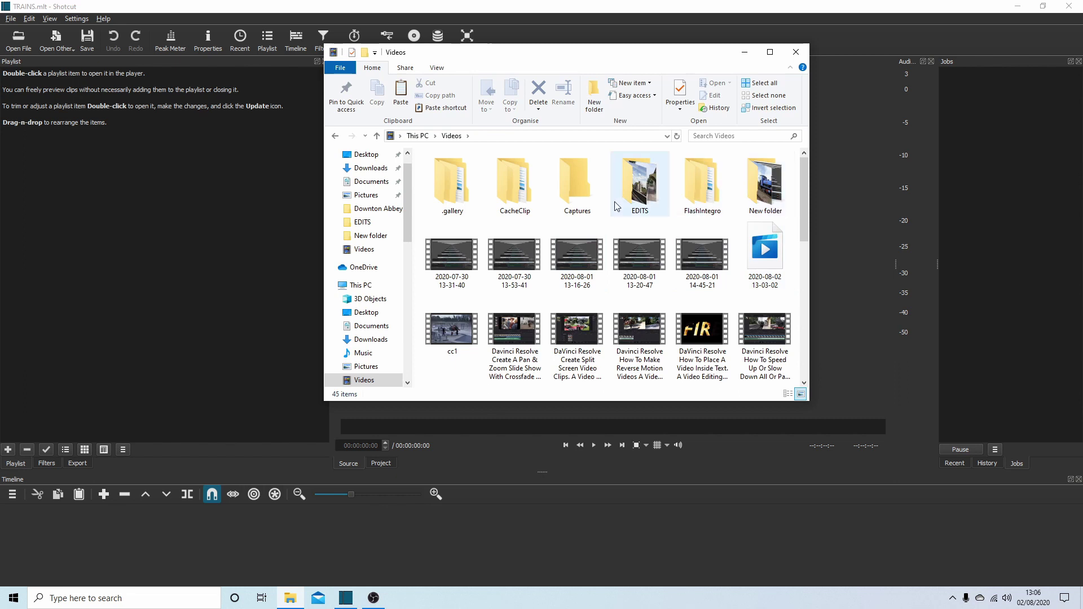
double_click(640, 198)
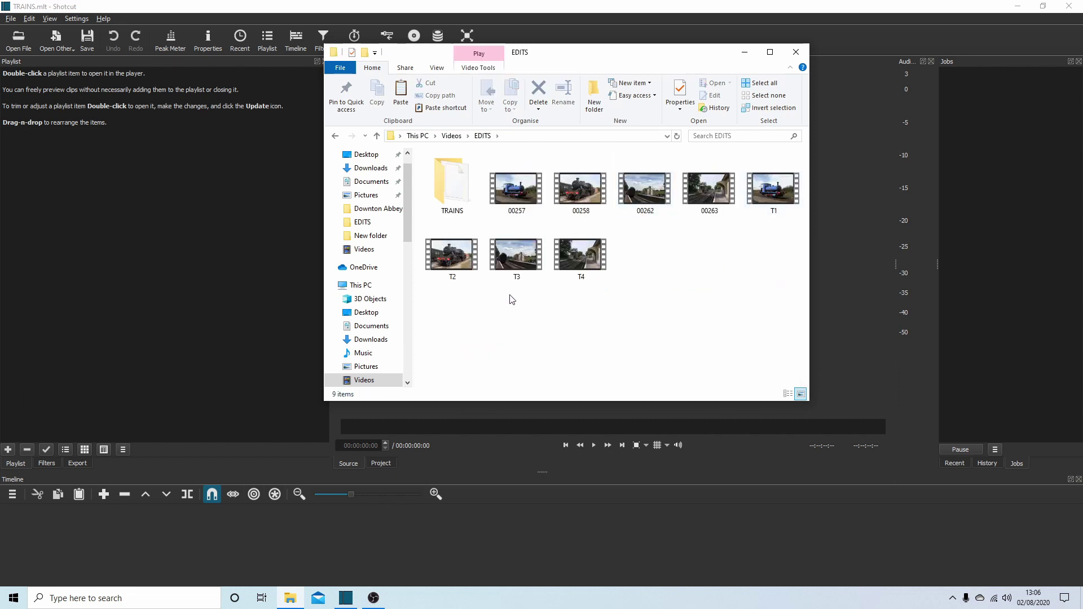
click(762, 210)
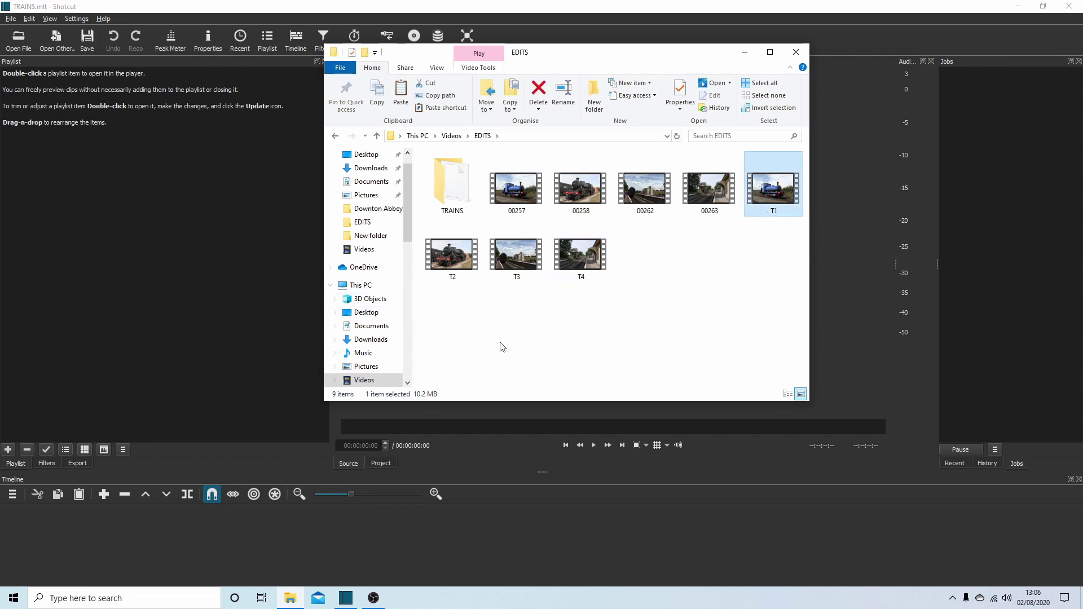
shift+click(589, 263)
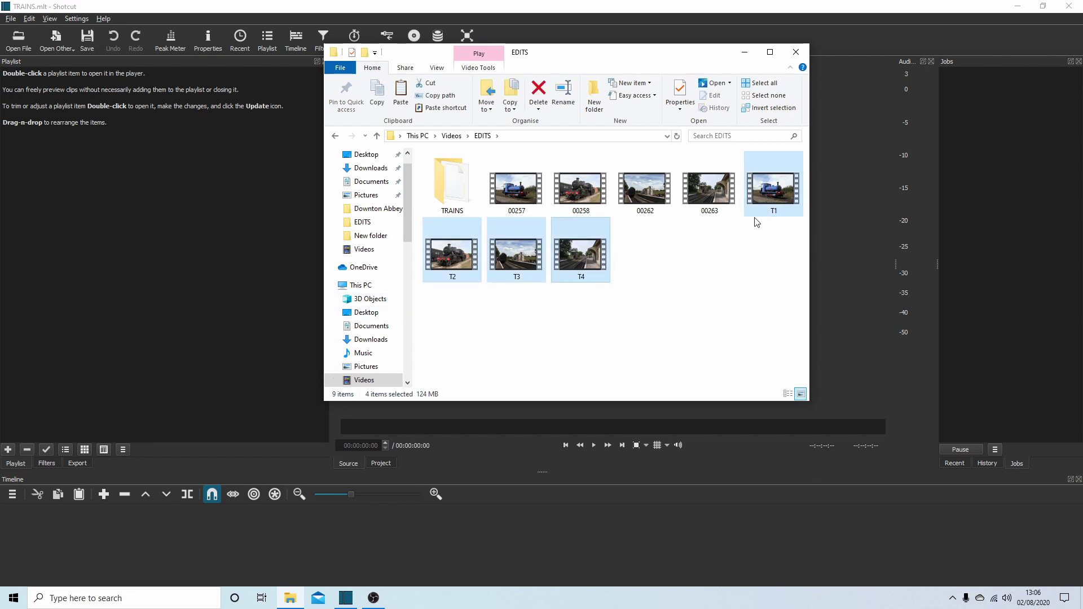
drag(756, 220, 98, 153)
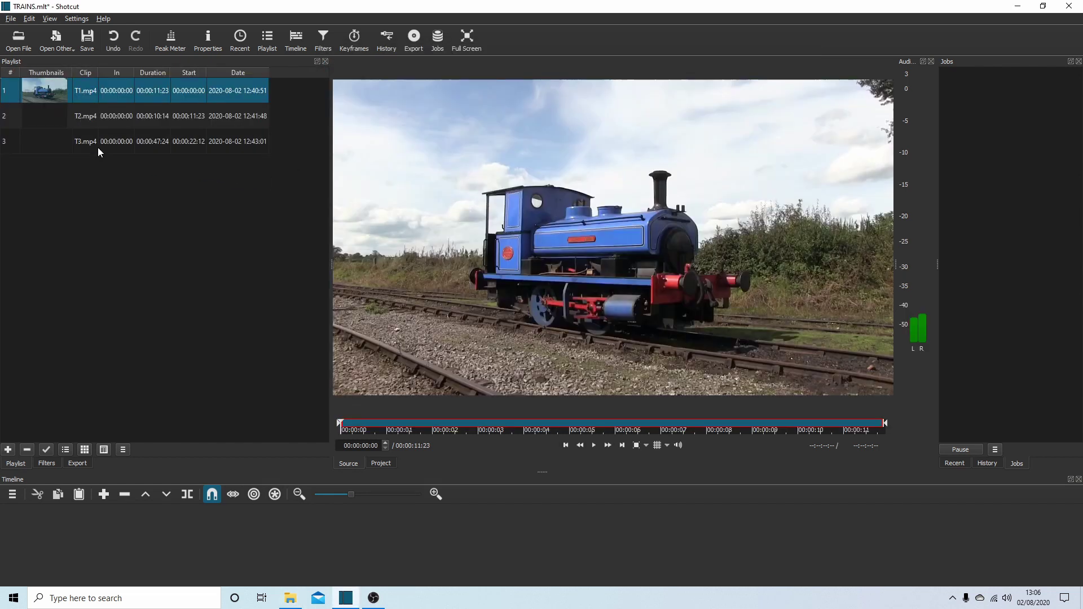
Stop the T1 preview and return the player to the clip's start
click(595, 446)
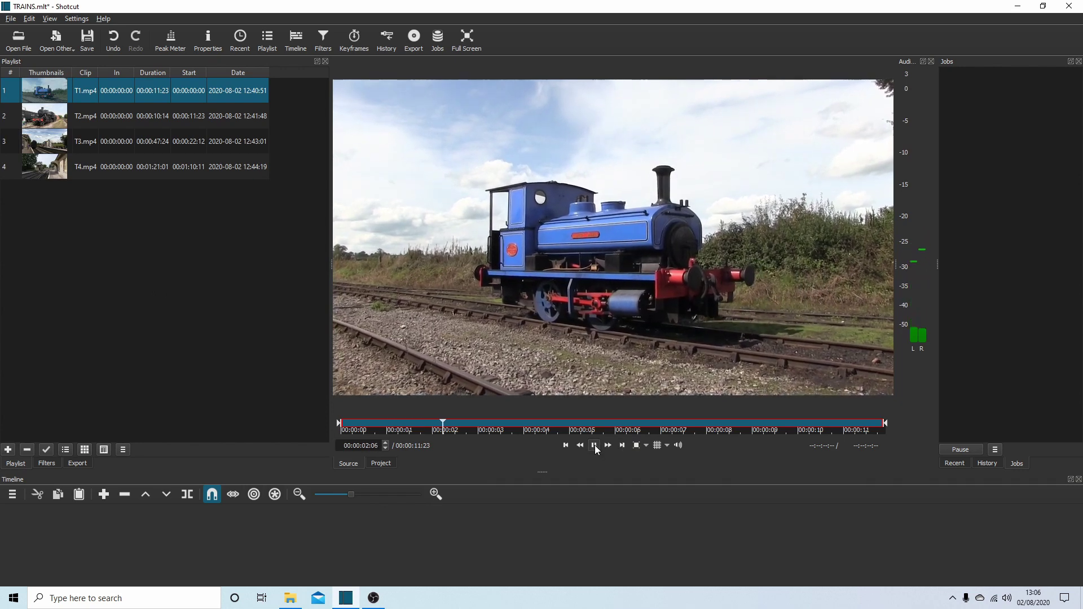
click(566, 446)
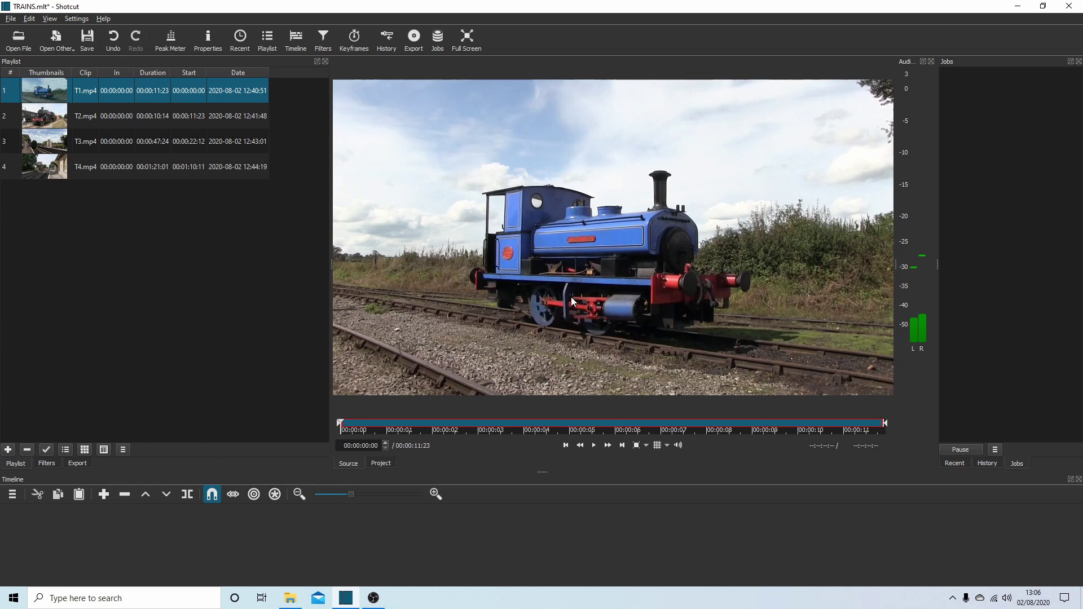
Enable Settings > Proxy > Use Proxy and create proxies for all four clips
click(77, 19)
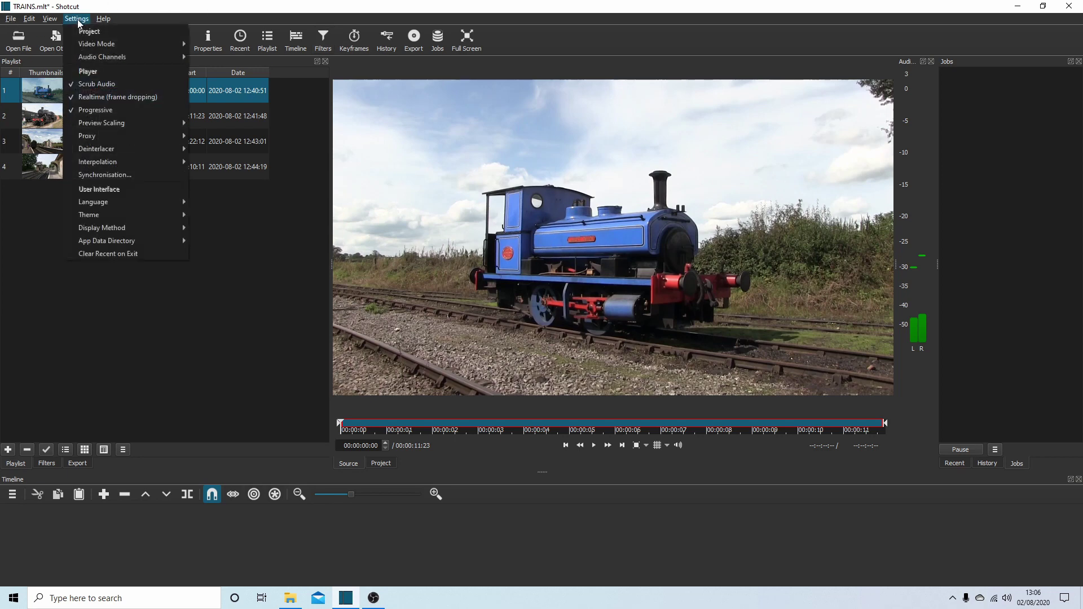
mouse_move(89, 139)
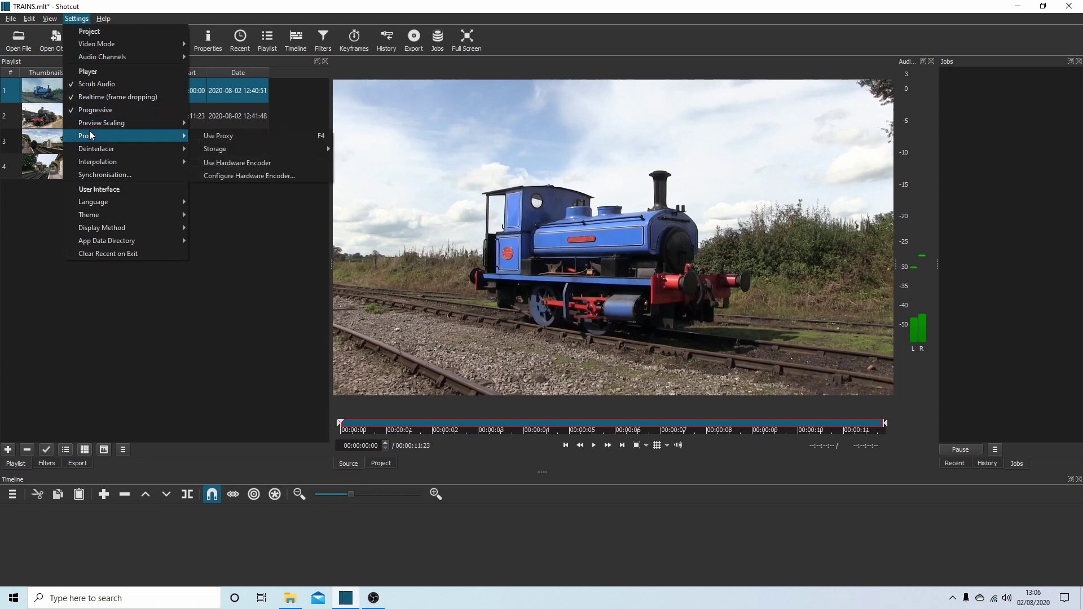
click(201, 136)
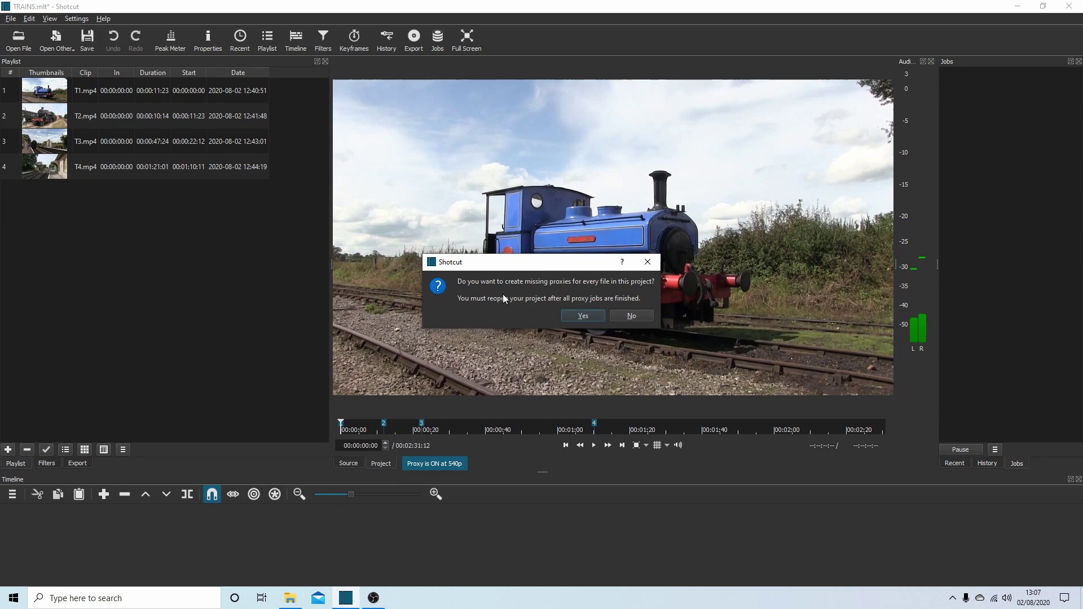
click(587, 316)
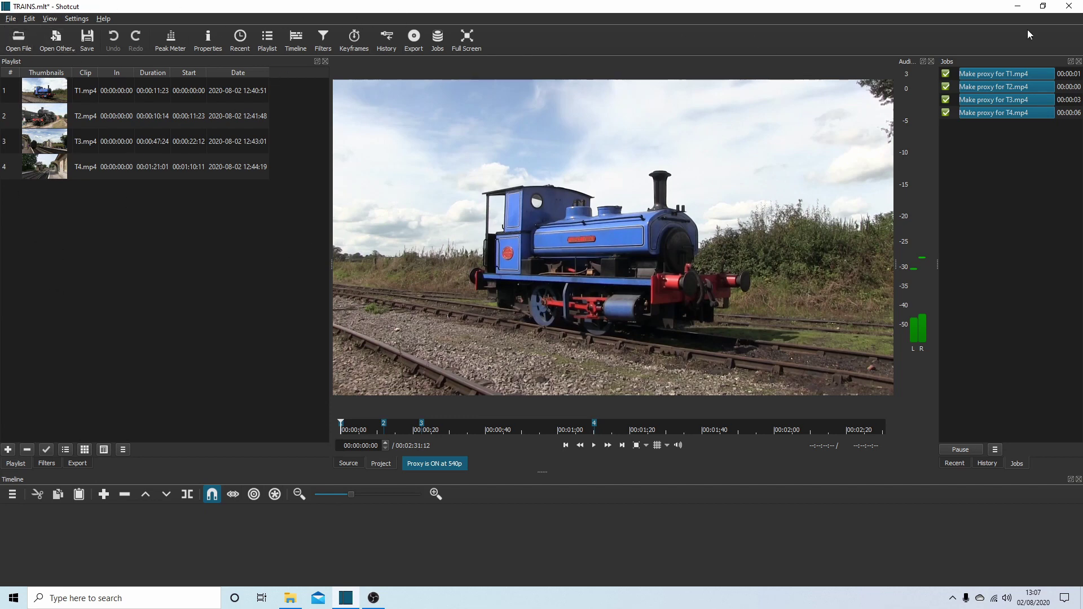
Close Shotcut, saving the changes to the TRAINS project
click(1069, 8)
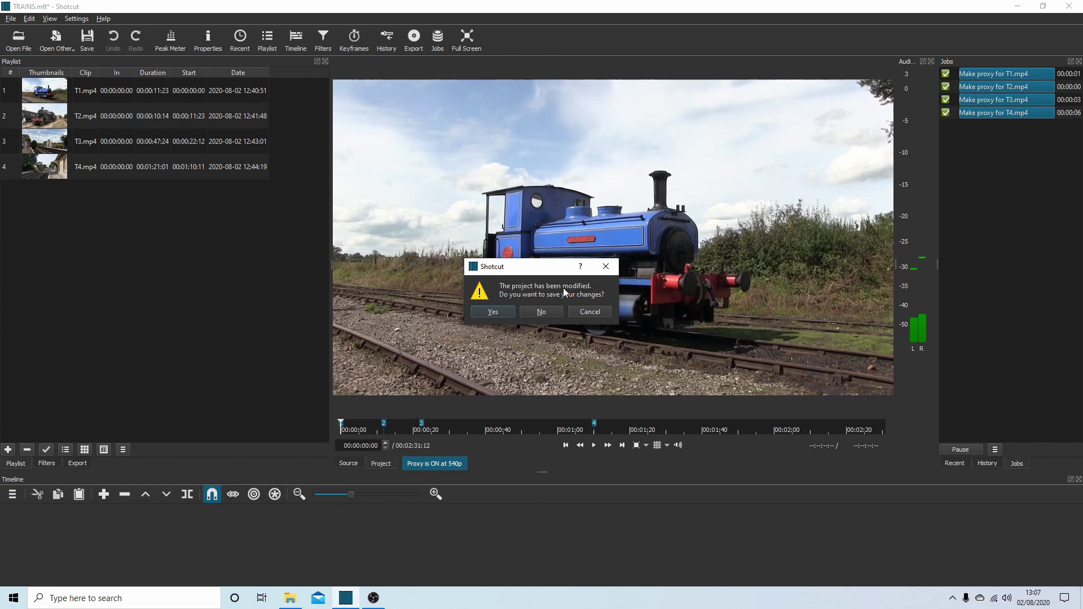
click(492, 313)
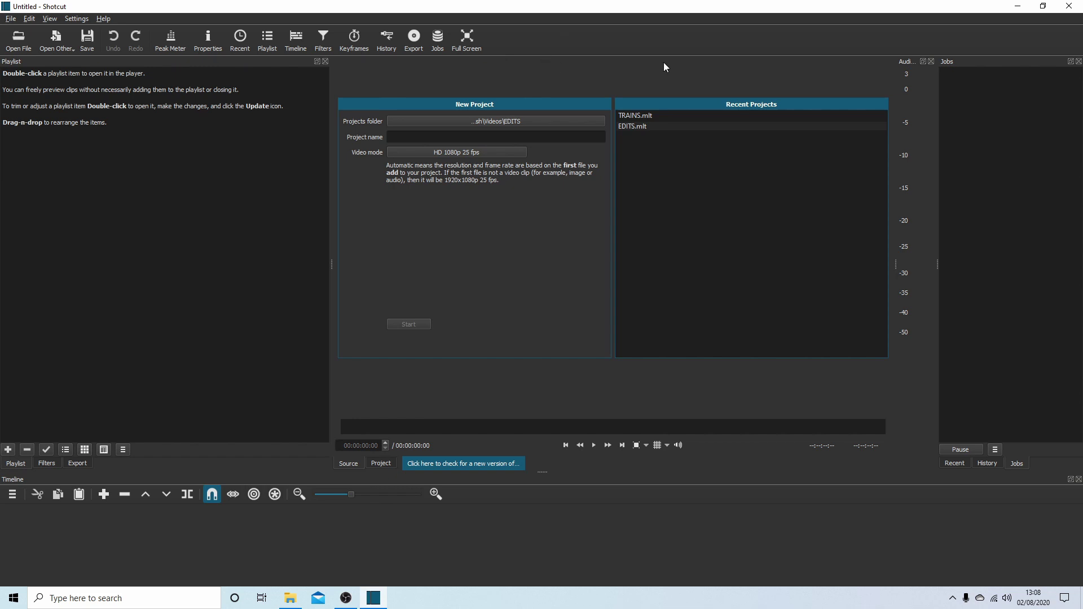
Reopen TRAINS.mlt from the recent projects list
click(641, 116)
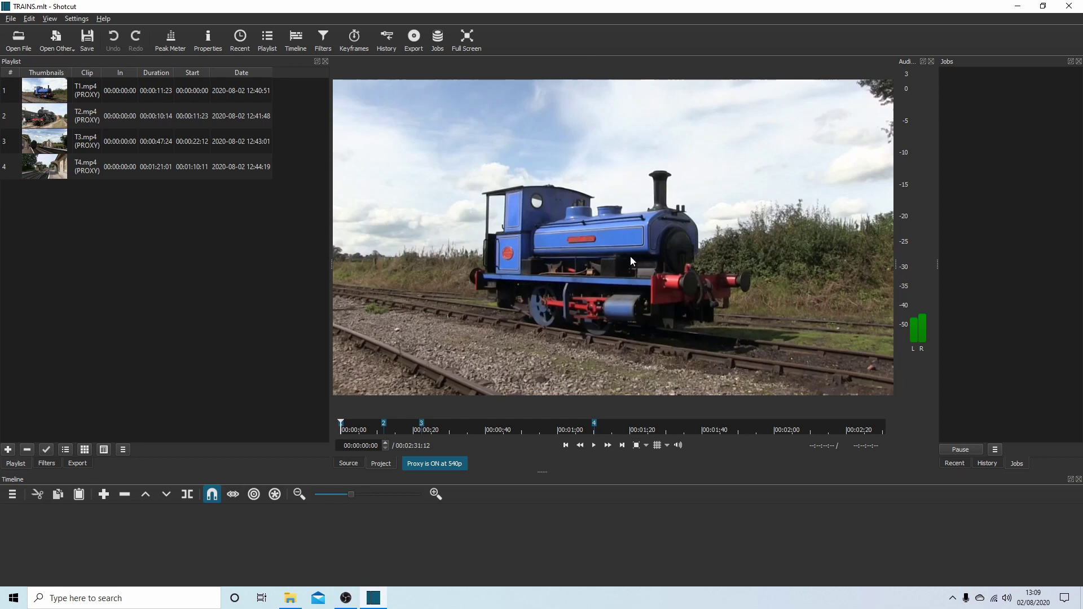
Trim T1 with an in point at 00:00:02:01 and out point at 00:00:08:13
double_click(83, 90)
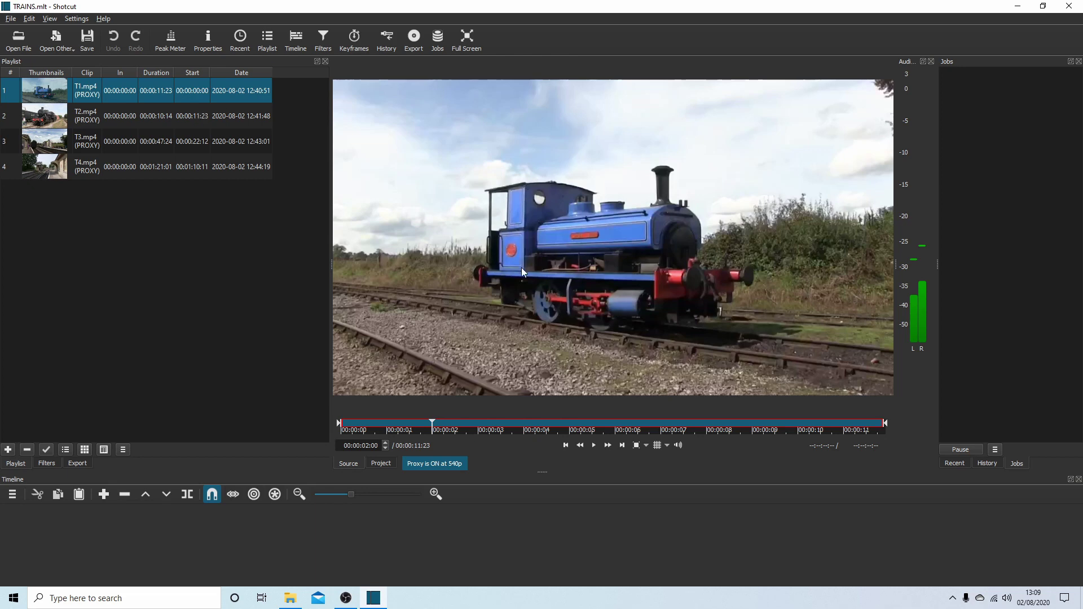
click(419, 423)
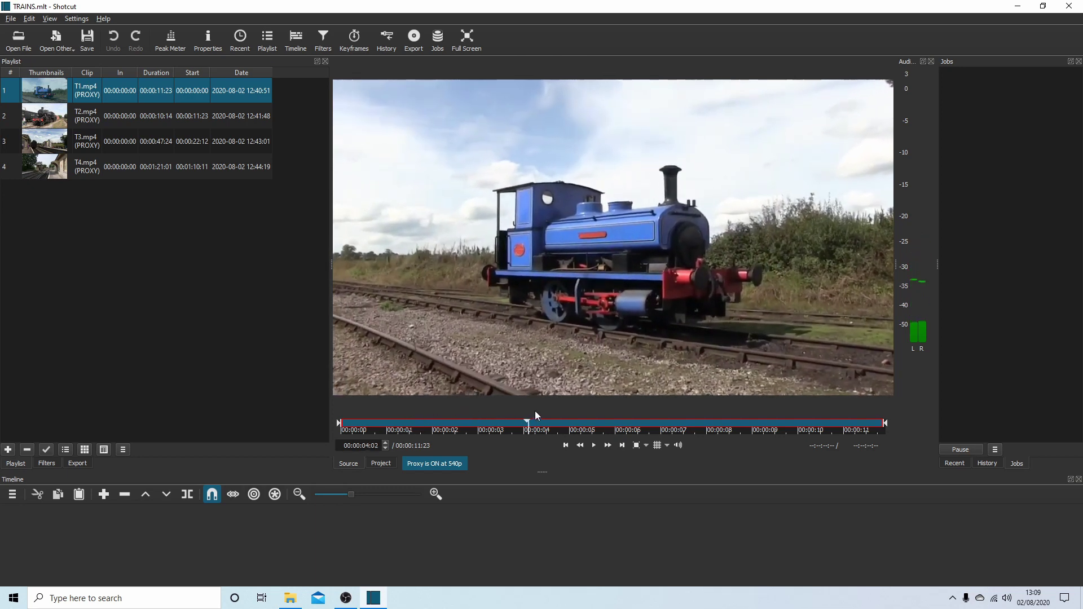
click(464, 430)
drag(462, 438, 435, 422)
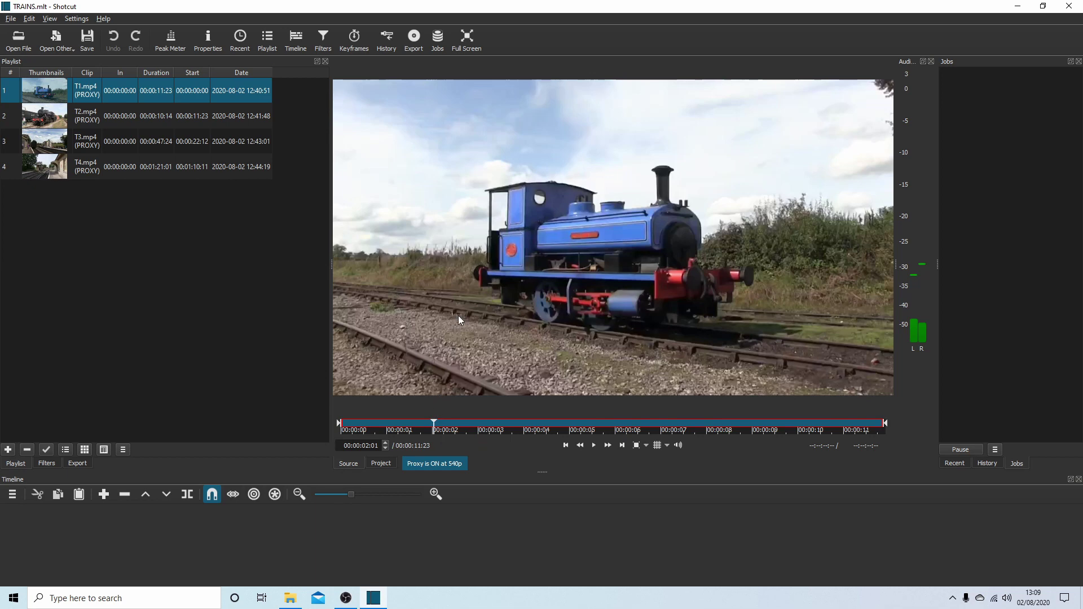
key(i)
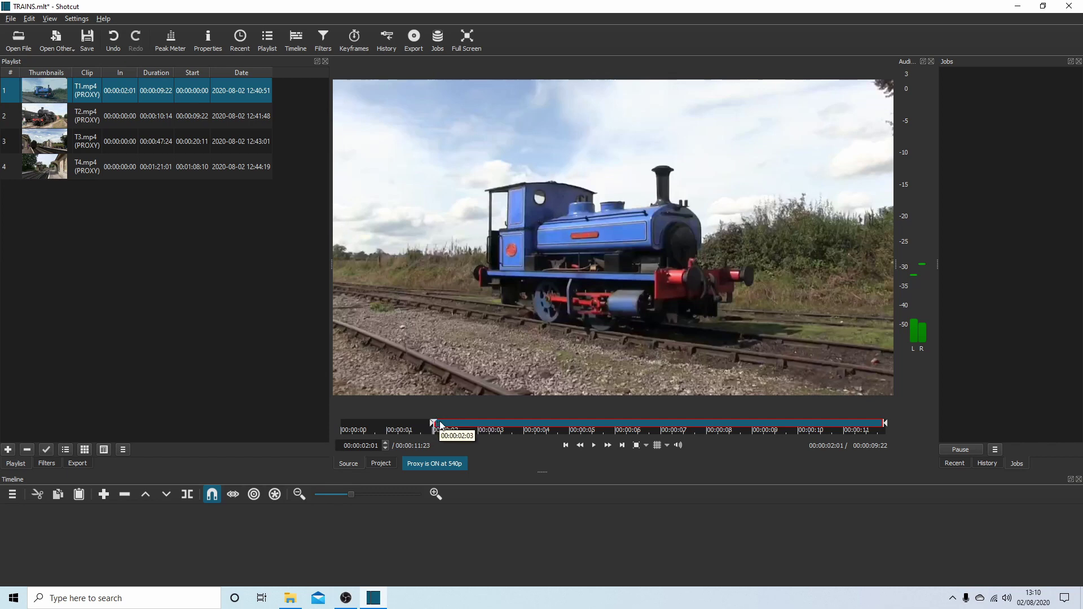
drag(443, 425, 736, 409)
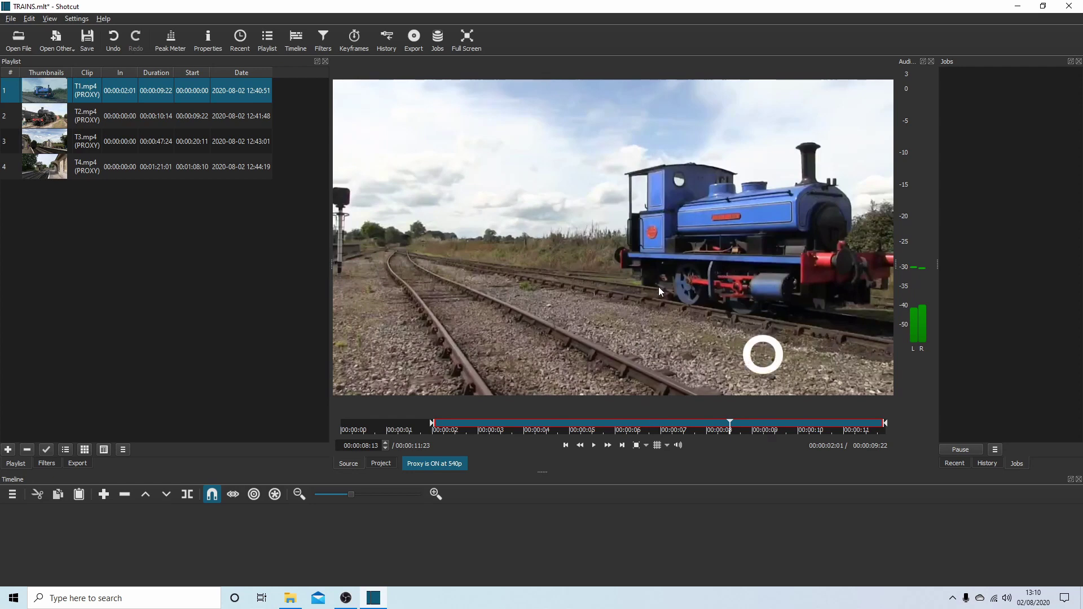
key(o)
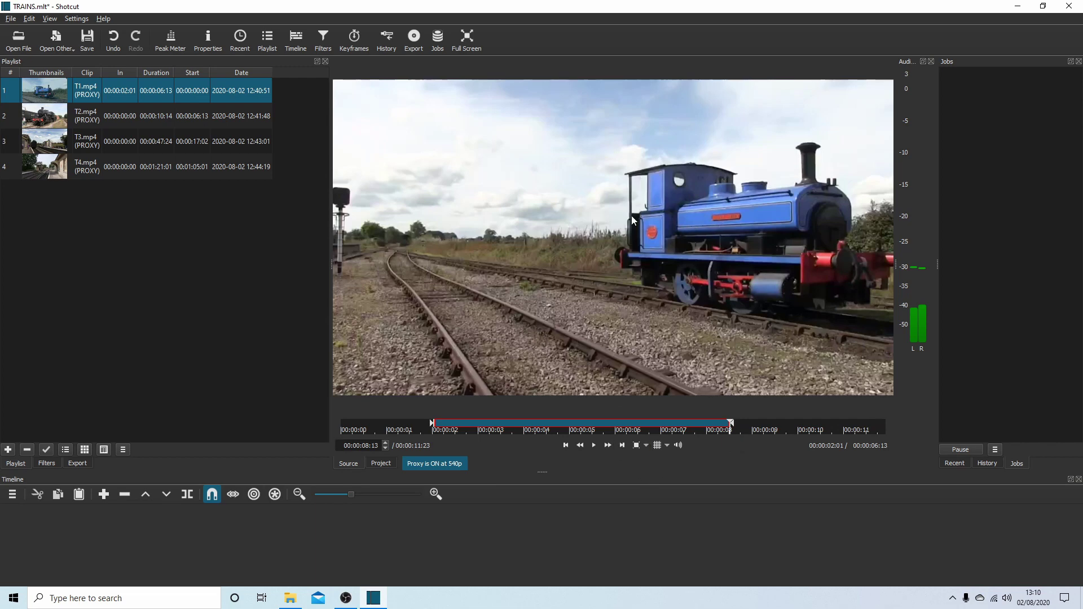
Drag the trimmed T1 from the Source player onto the empty timeline as track V1
drag(632, 215, 49, 534)
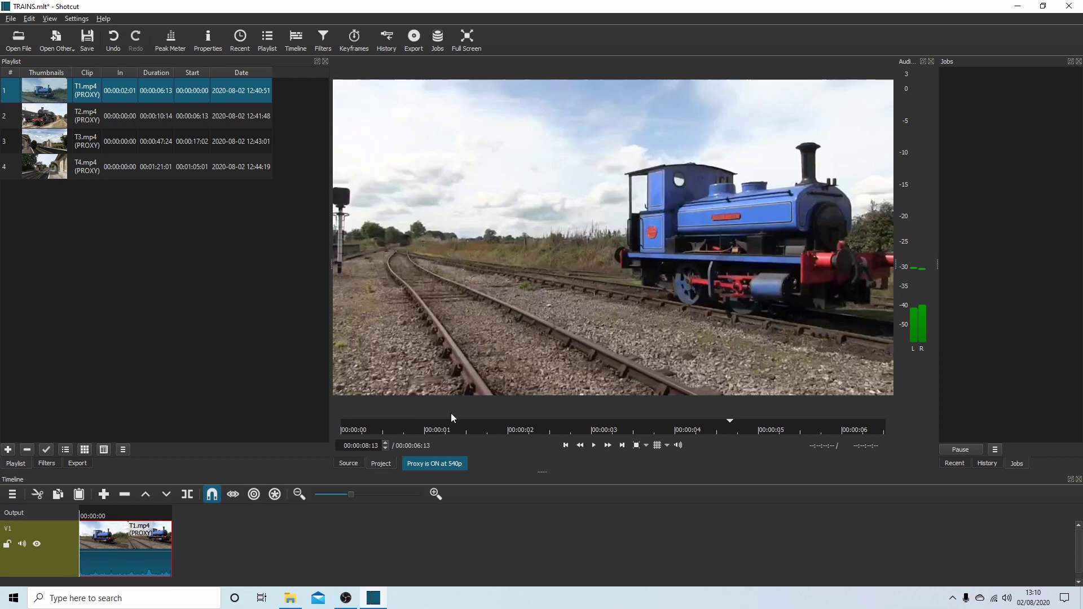
click(592, 446)
click(579, 445)
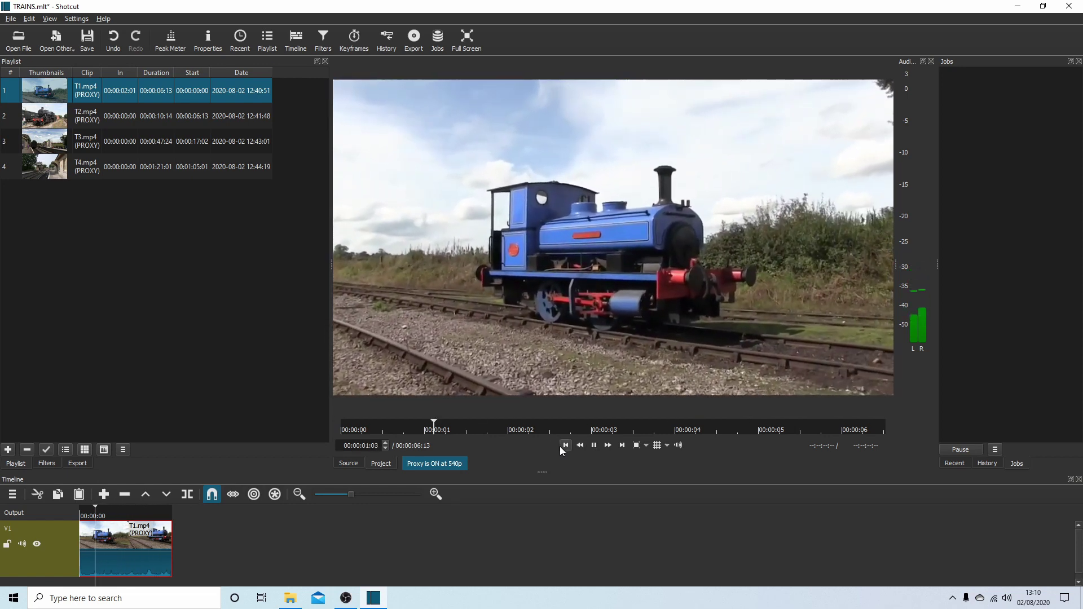
click(593, 446)
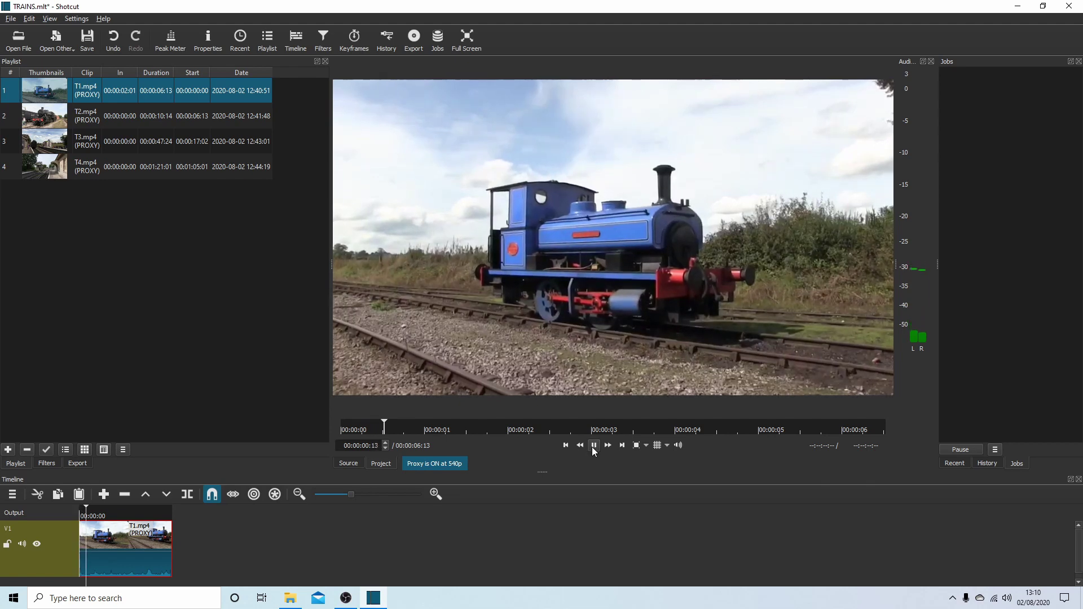
click(566, 445)
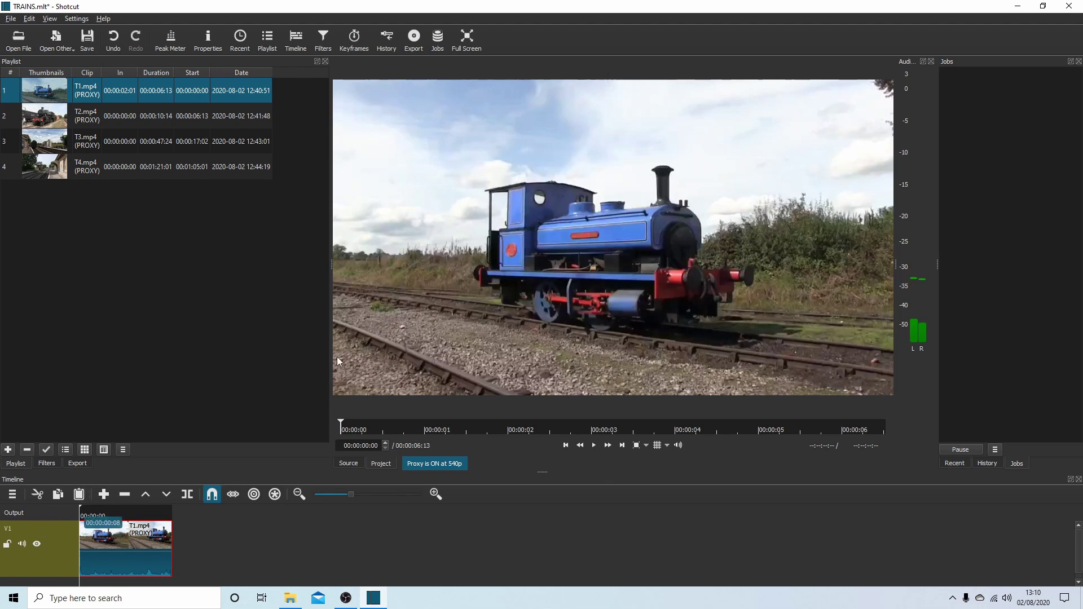
click(594, 446)
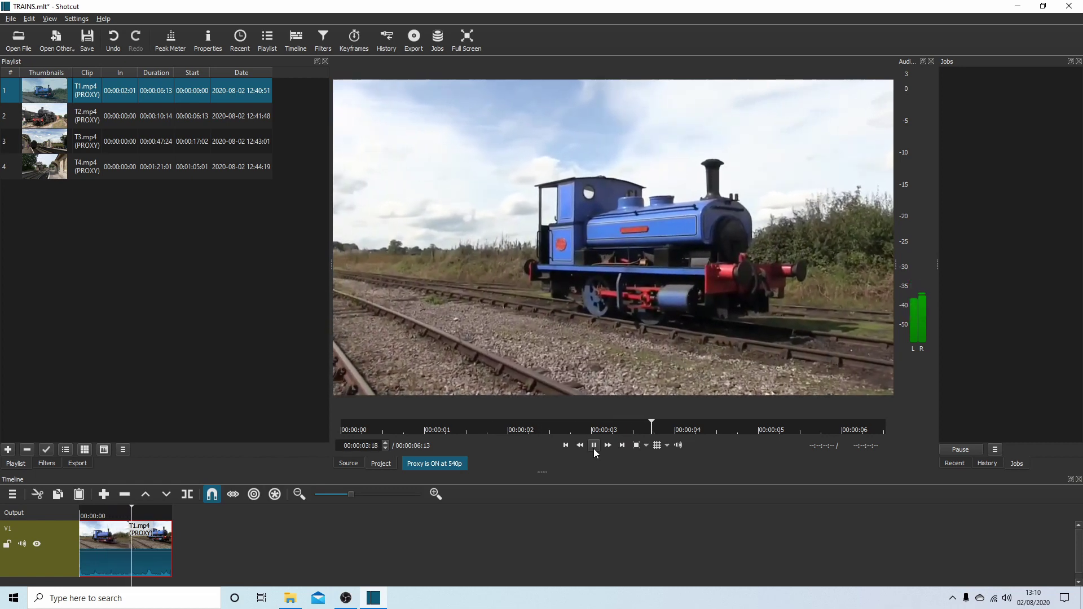
click(595, 448)
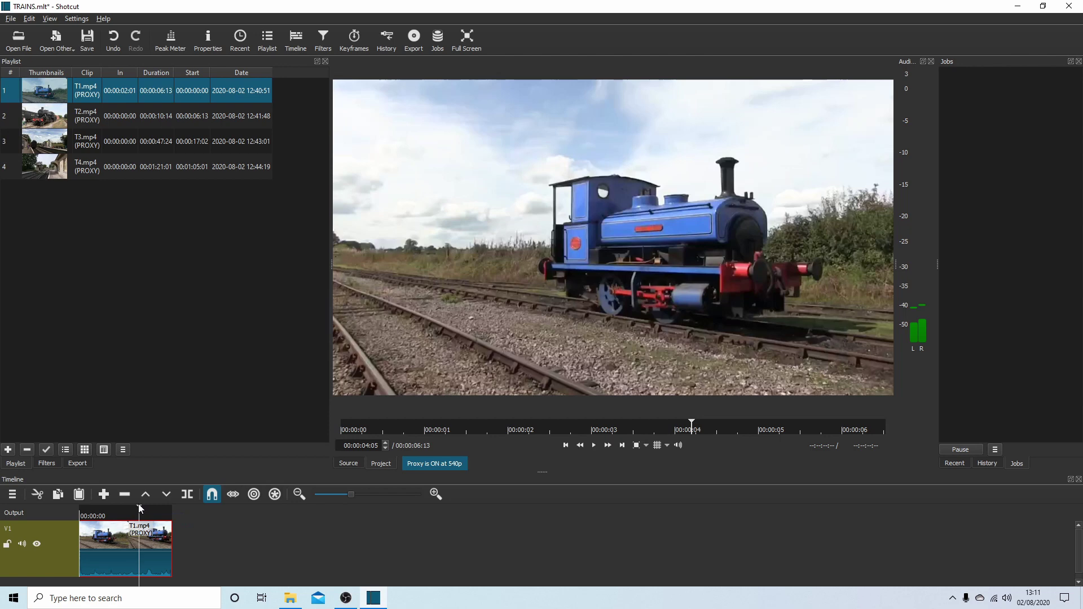
drag(138, 508, 154, 539)
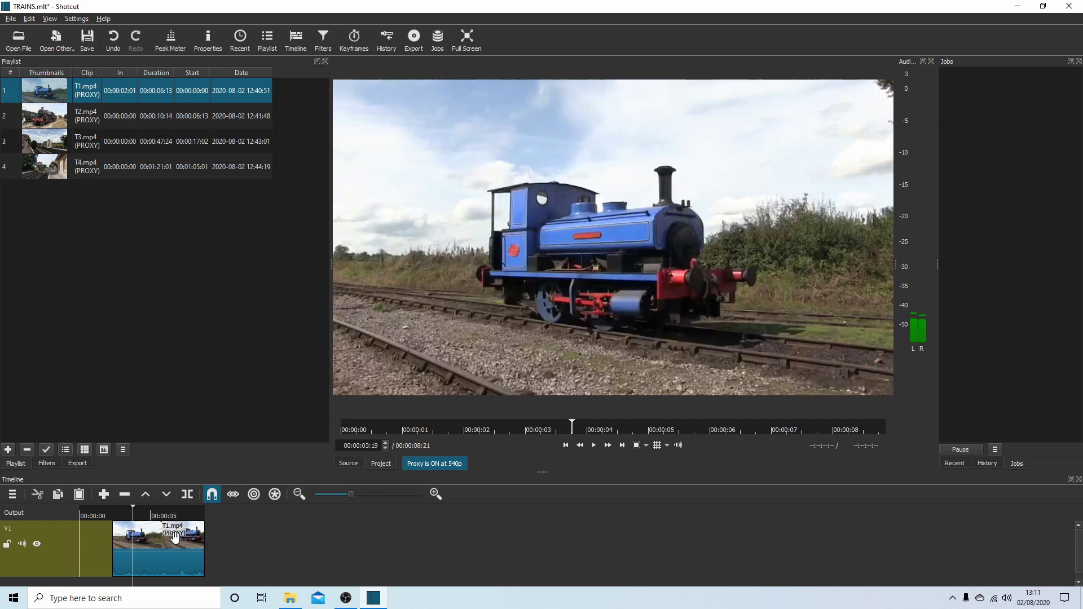
drag(162, 544, 104, 547)
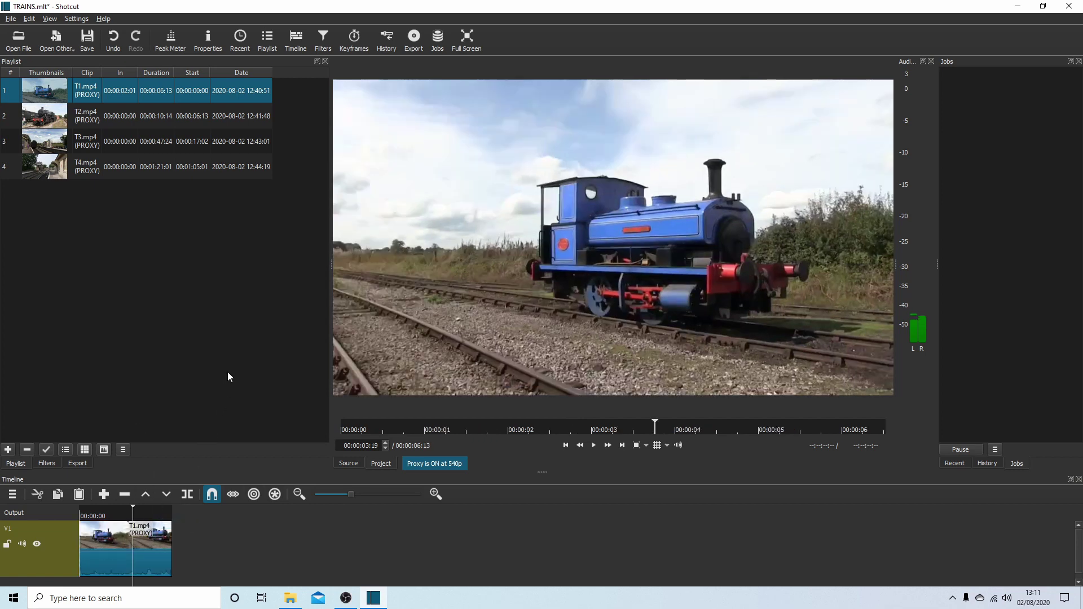
Load T2 in the source player and set its in point at 00:00:04:12
double_click(176, 115)
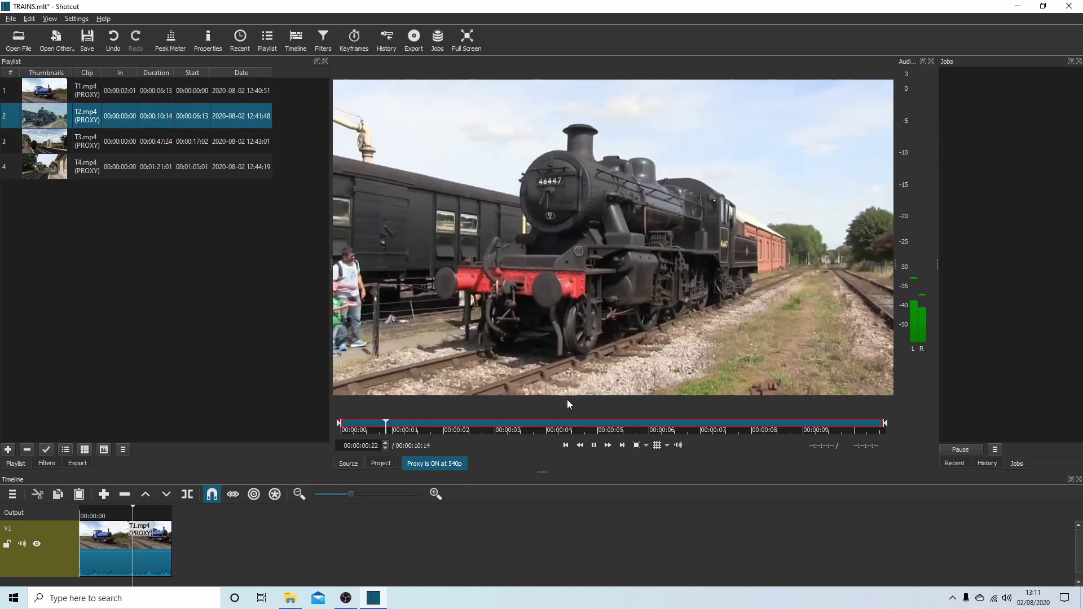
click(594, 445)
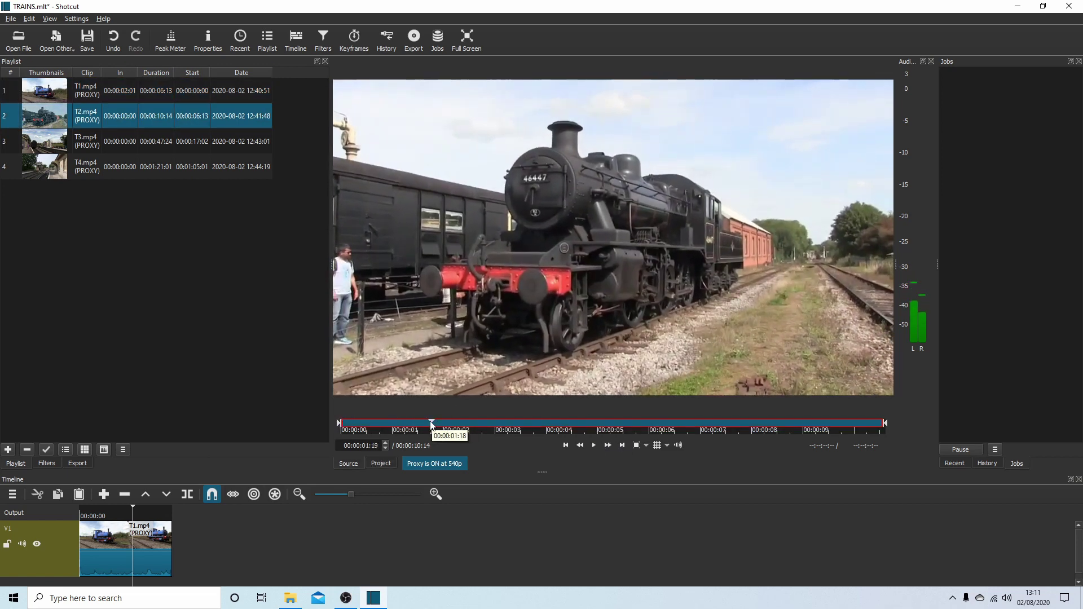
drag(431, 424, 456, 423)
click(595, 447)
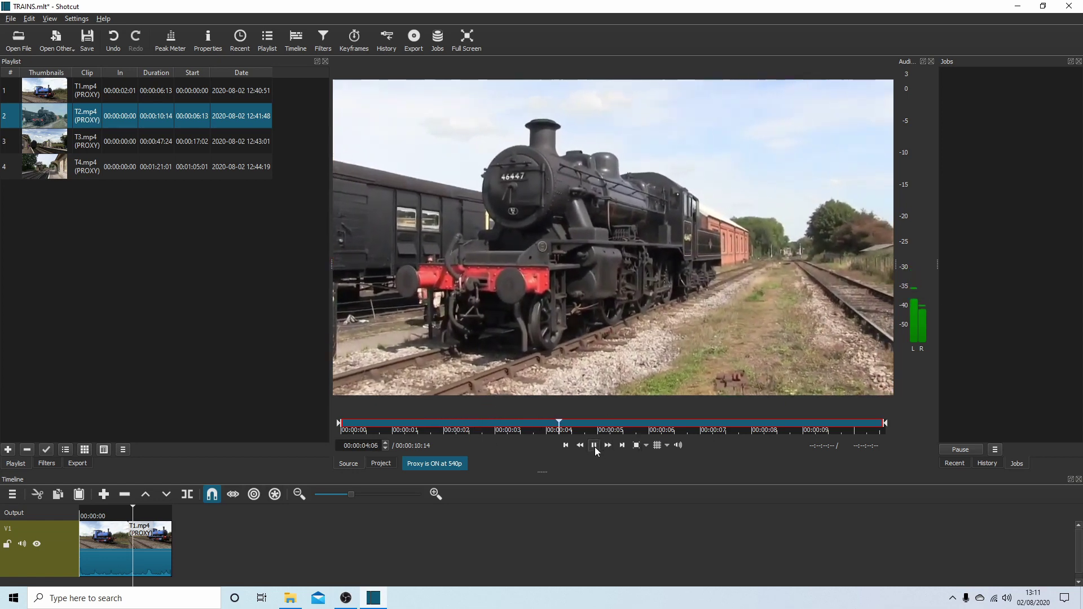
click(595, 447)
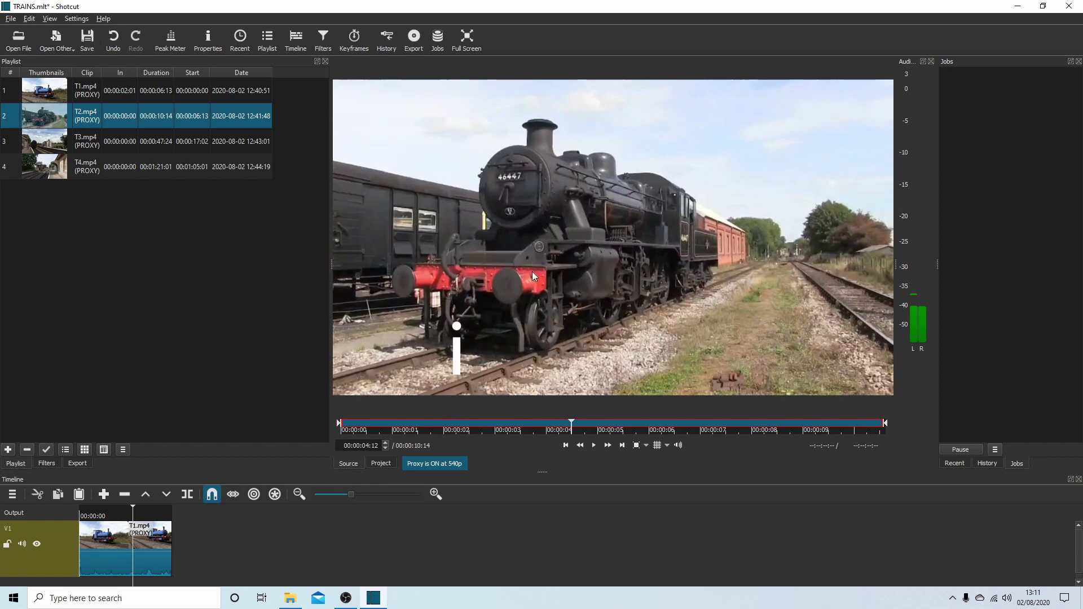
key(i)
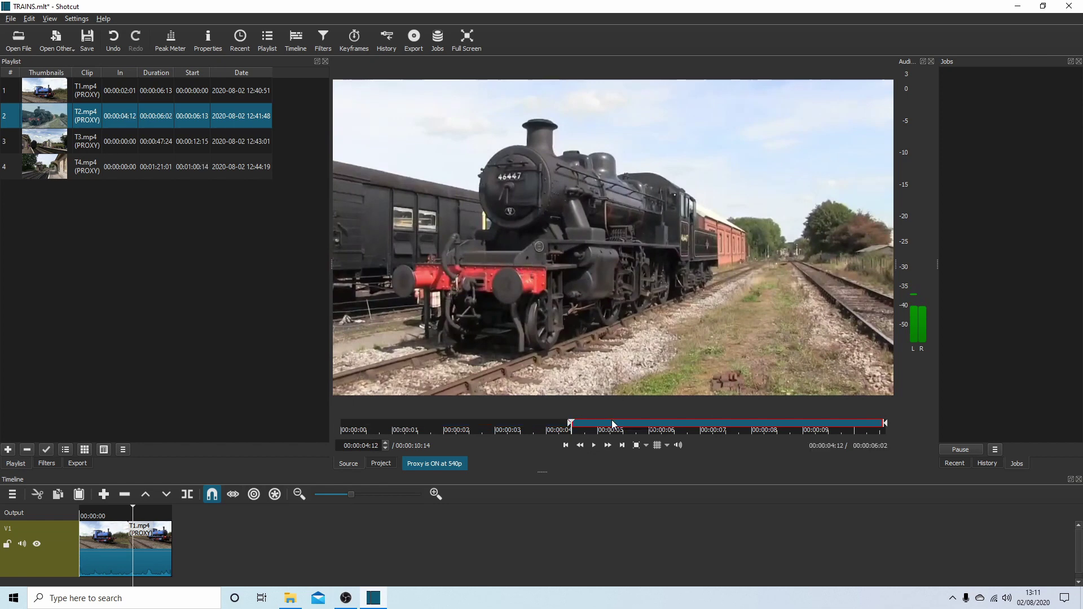
Set T2's out point at 00:00:09:05 and place it on V1 after T1
click(593, 446)
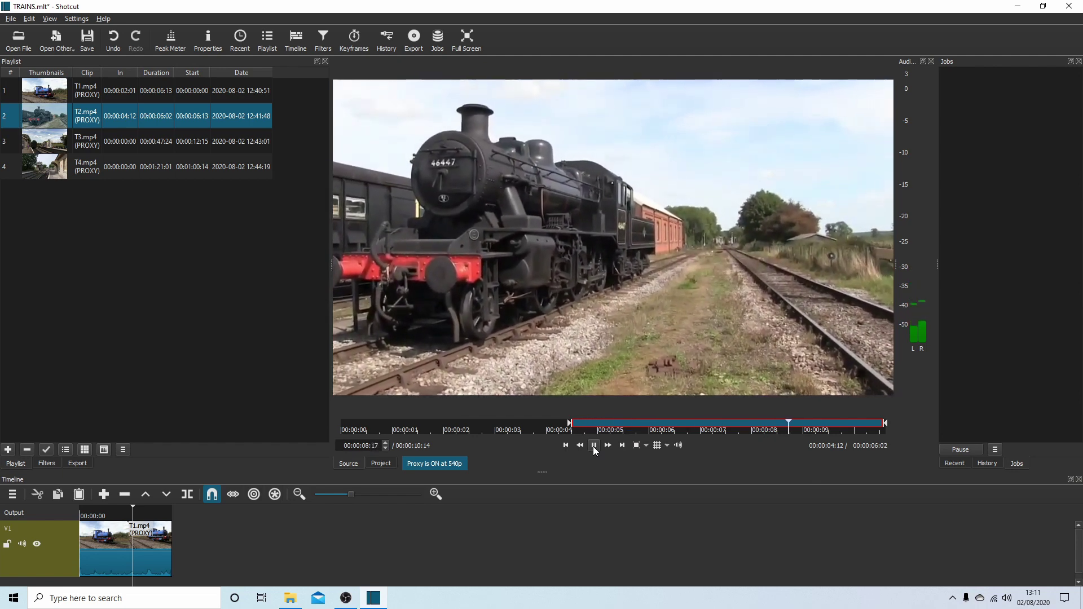
click(594, 446)
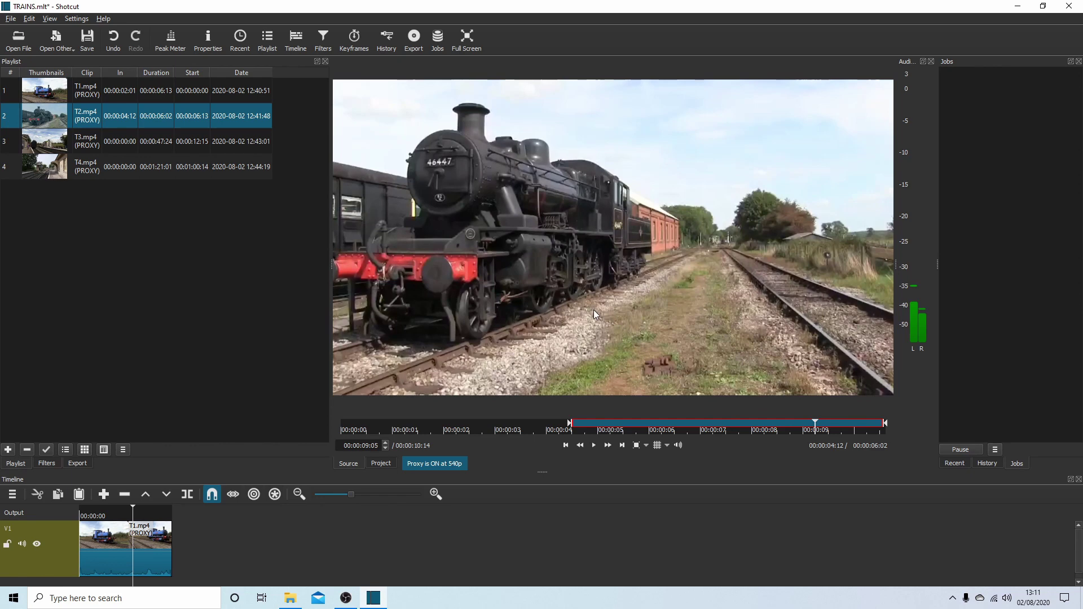
key(o)
drag(608, 252, 179, 561)
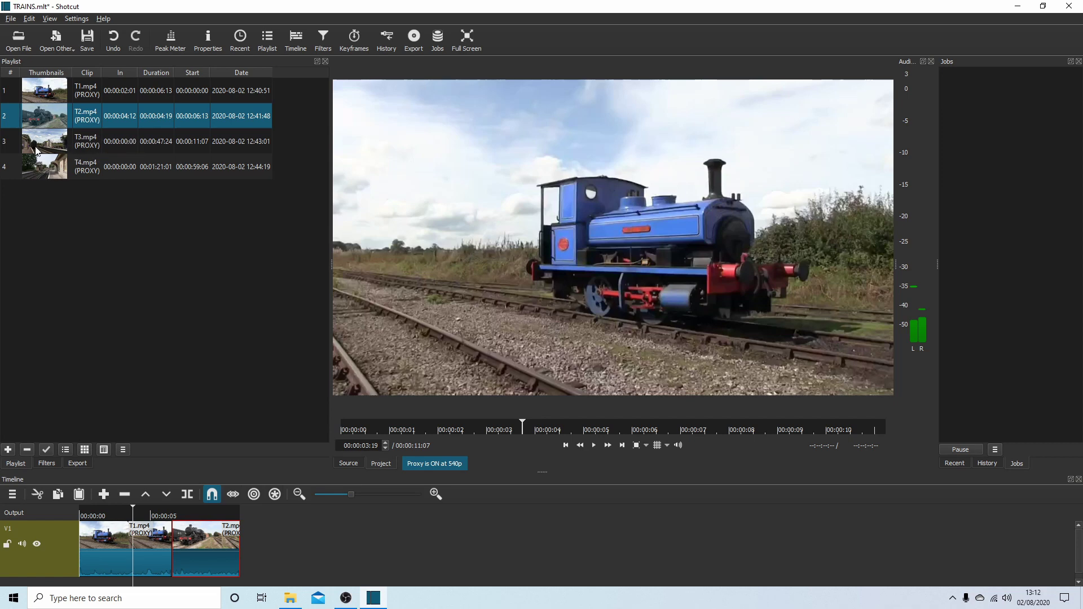
Trim T3 from 00:00:22:13 to 00:00:34:23 and place it on V1 after T2
double_click(89, 145)
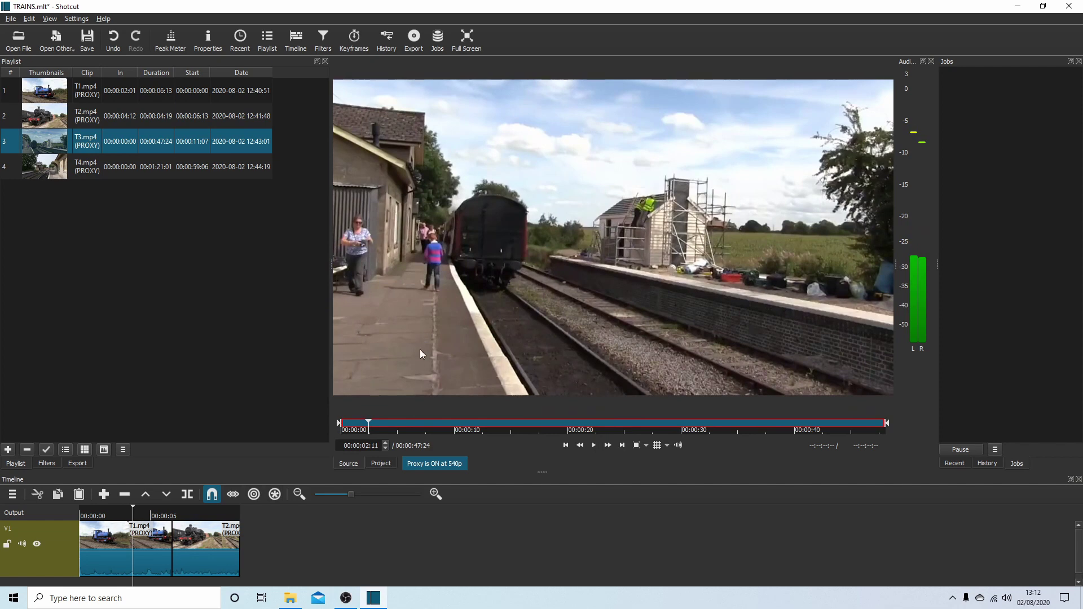
drag(378, 433, 598, 436)
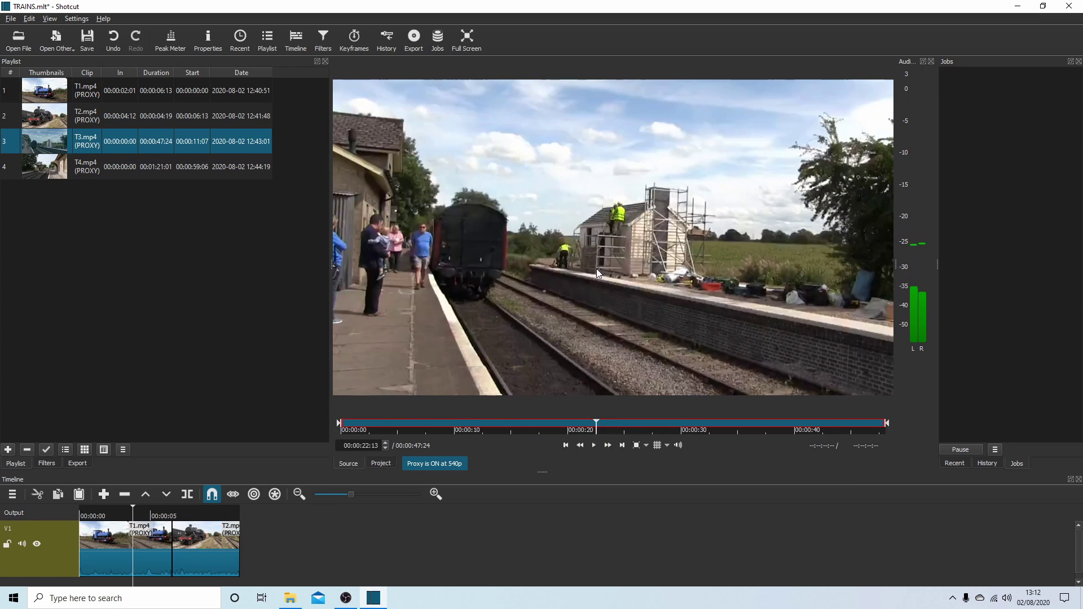
key(i)
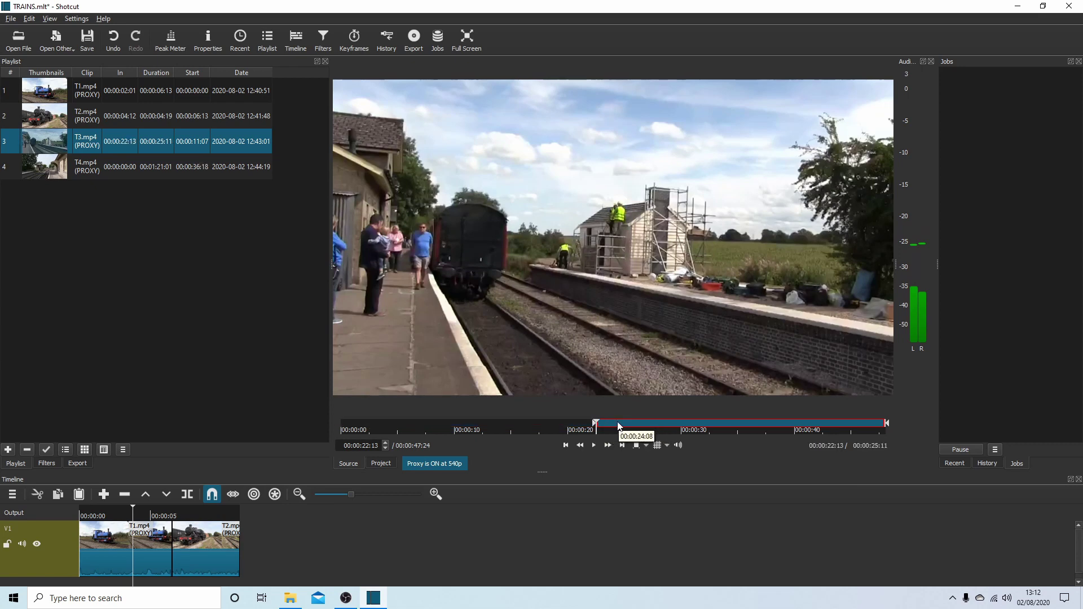
drag(619, 423, 737, 423)
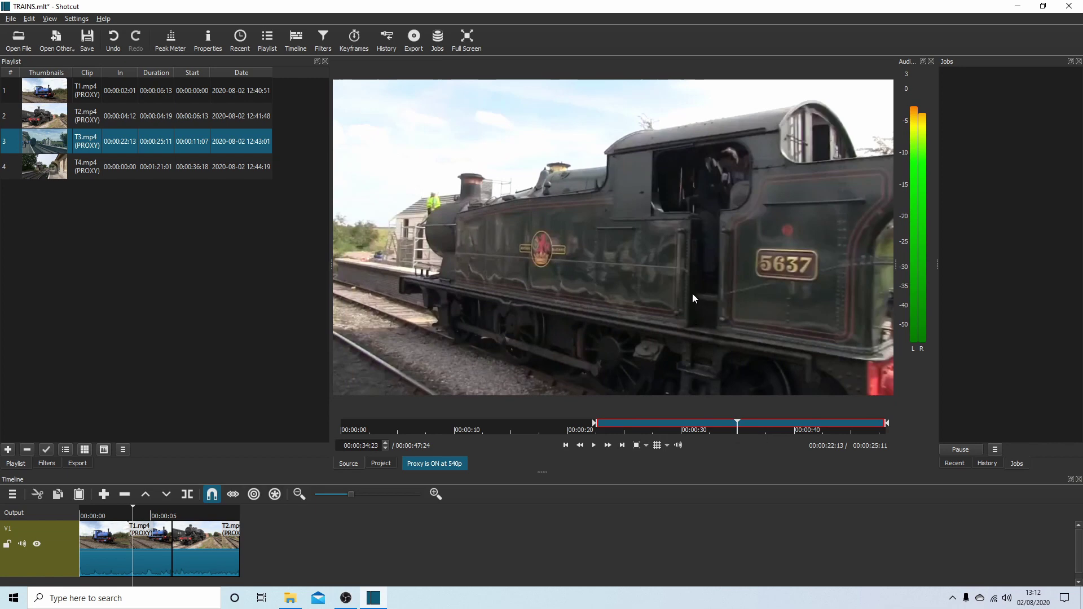
key(o)
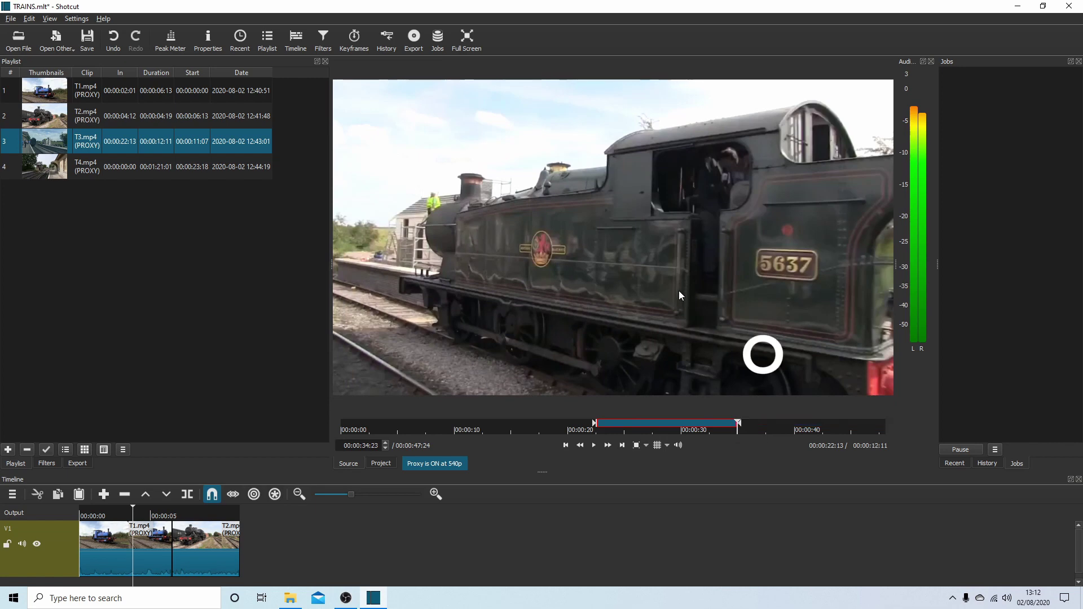
drag(628, 223, 242, 529)
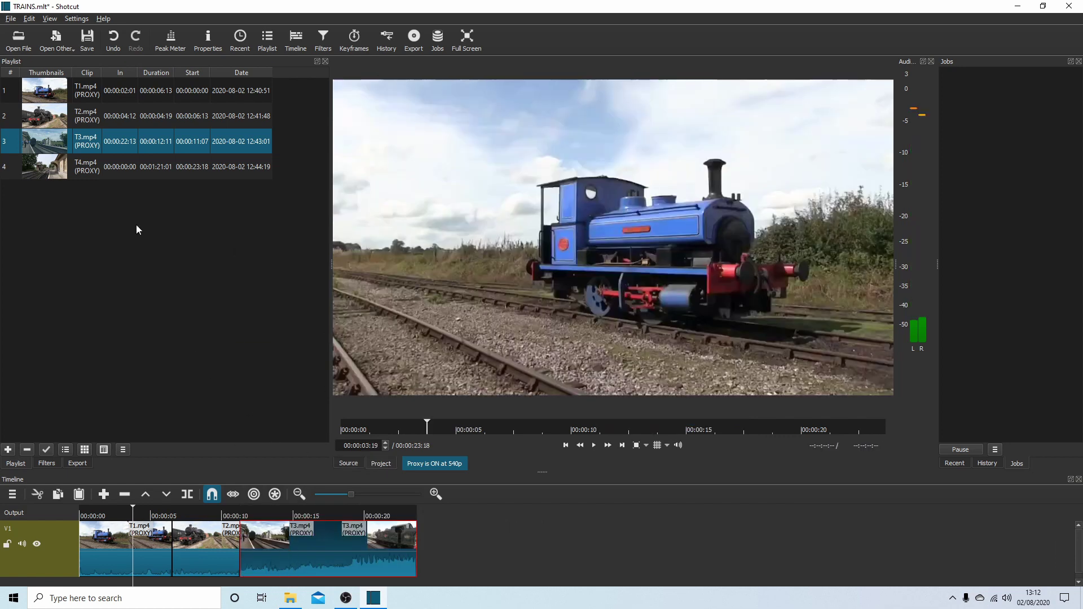
Mark T4's in point at 1:01:03 and out point 10:12 later, then place it on V1 after T3
double_click(87, 170)
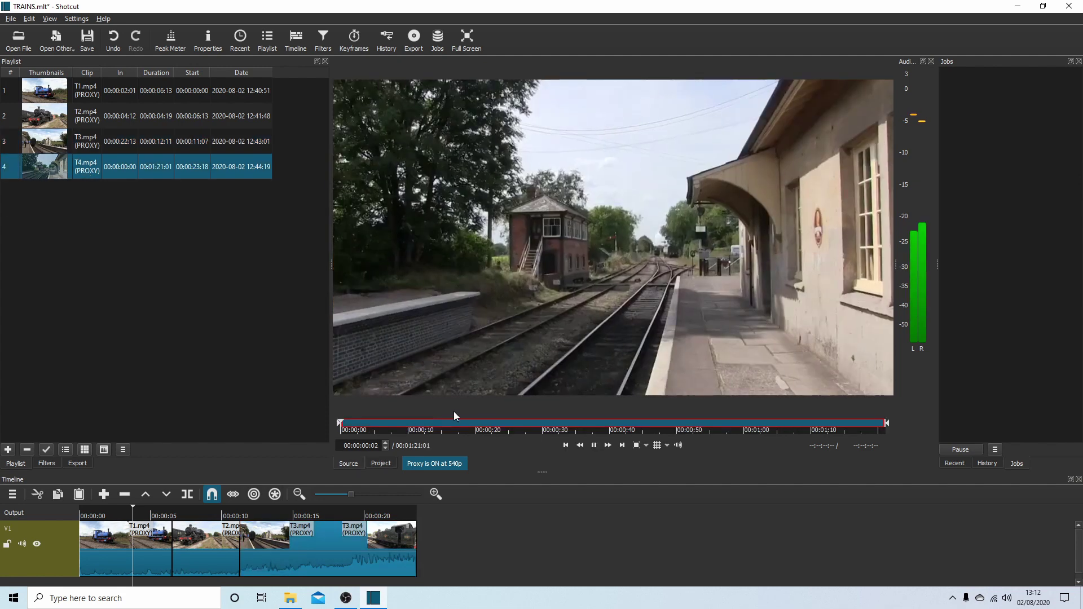
click(593, 445)
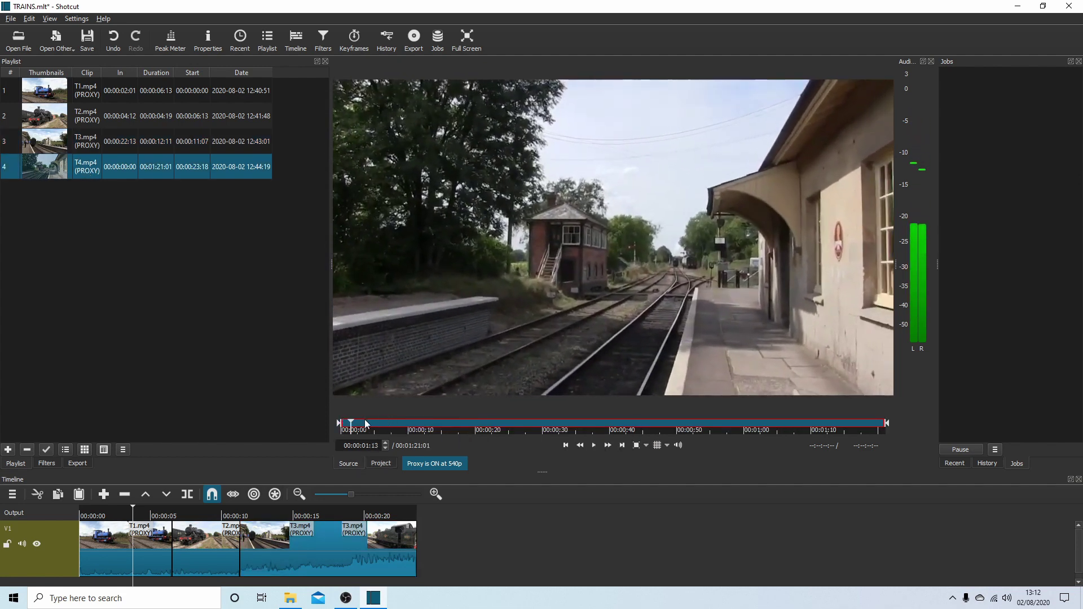
drag(364, 421, 753, 422)
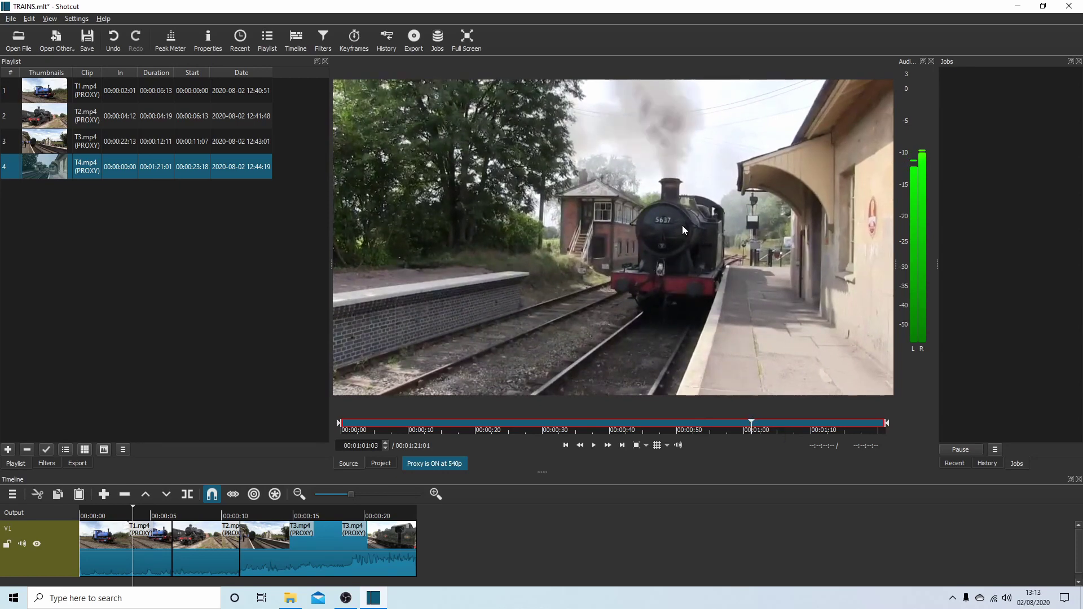
key(i)
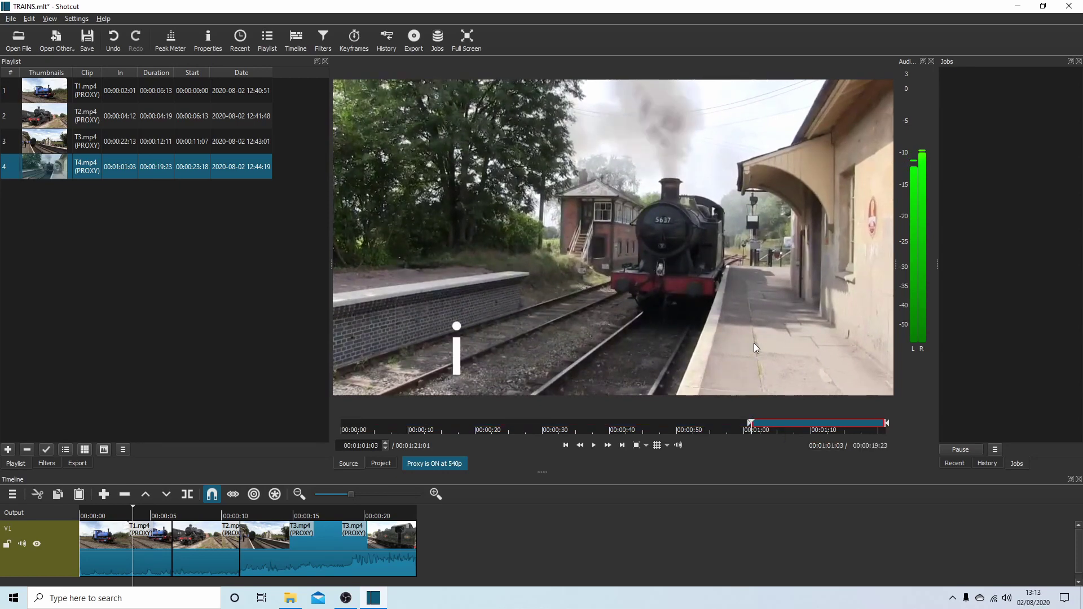
drag(759, 433, 822, 437)
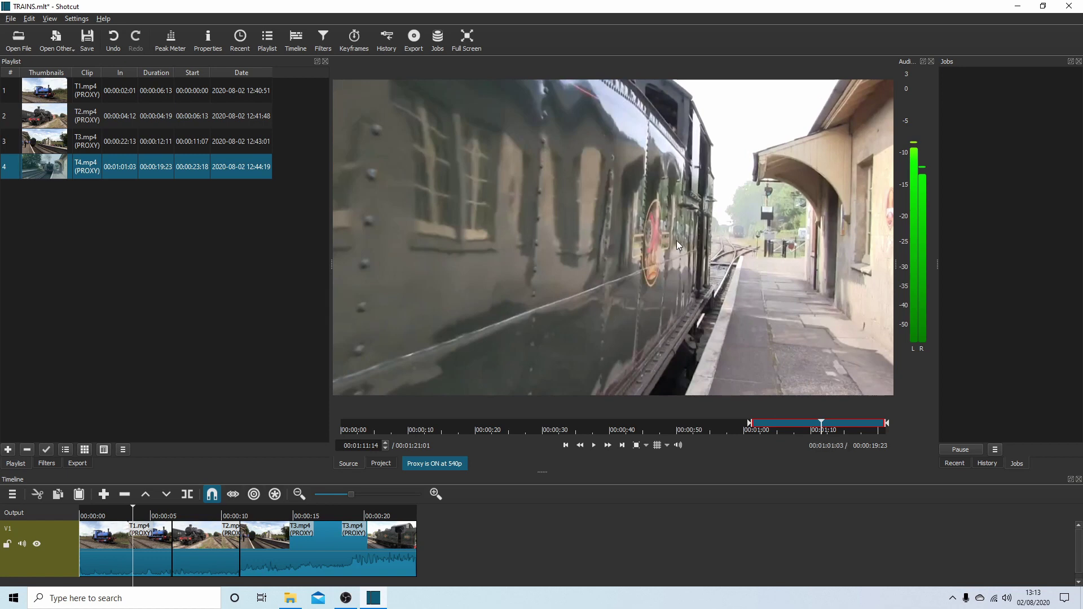
key(o)
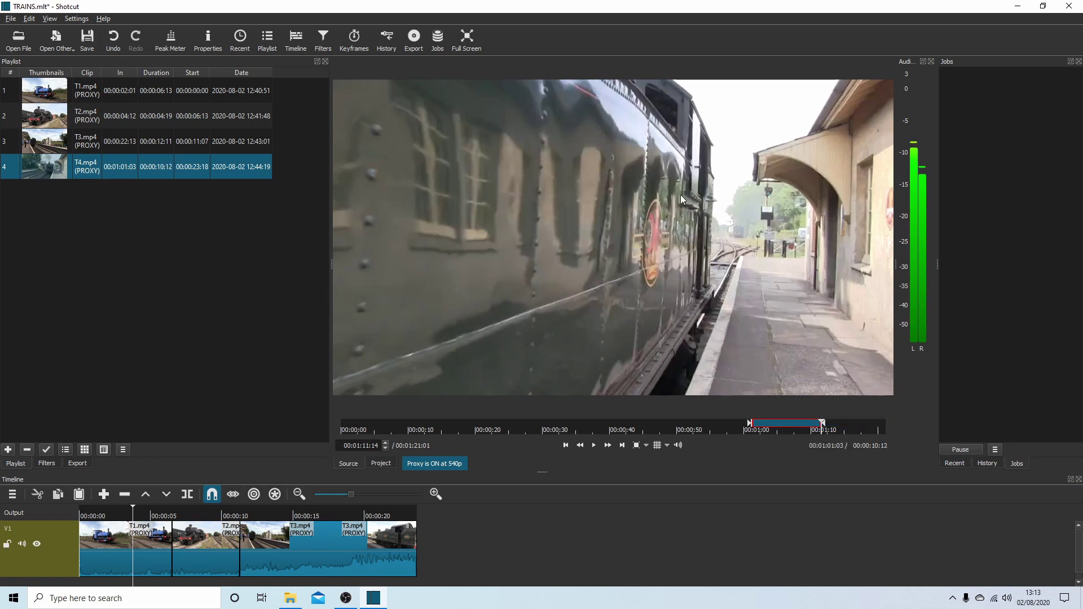
drag(681, 194, 482, 539)
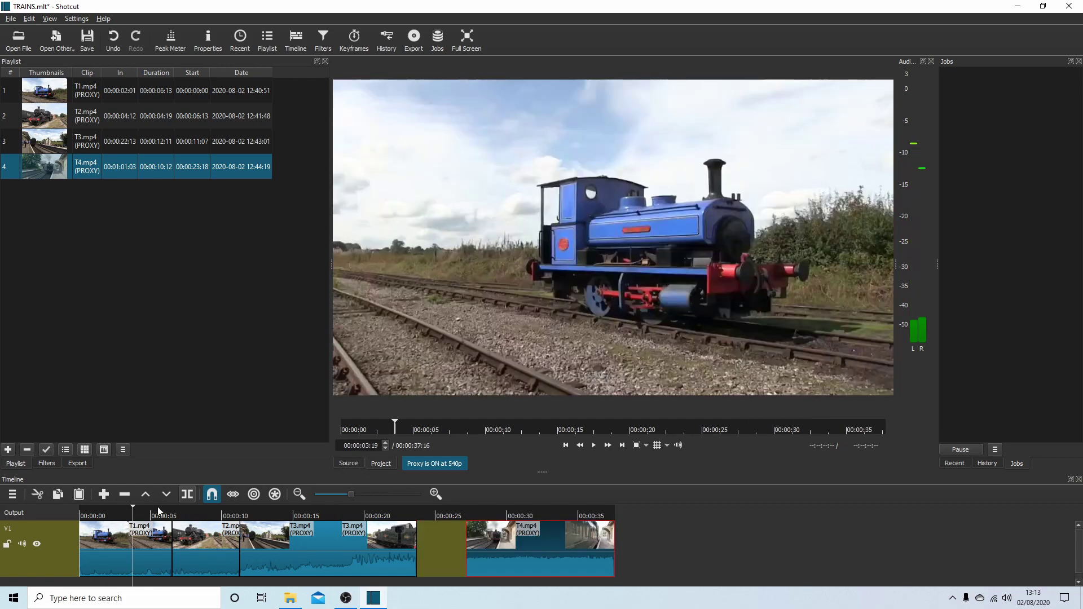
Trim T4's start slightly and slide it left against T3, bringing the timeline to 34:17
click(245, 515)
drag(265, 524, 451, 517)
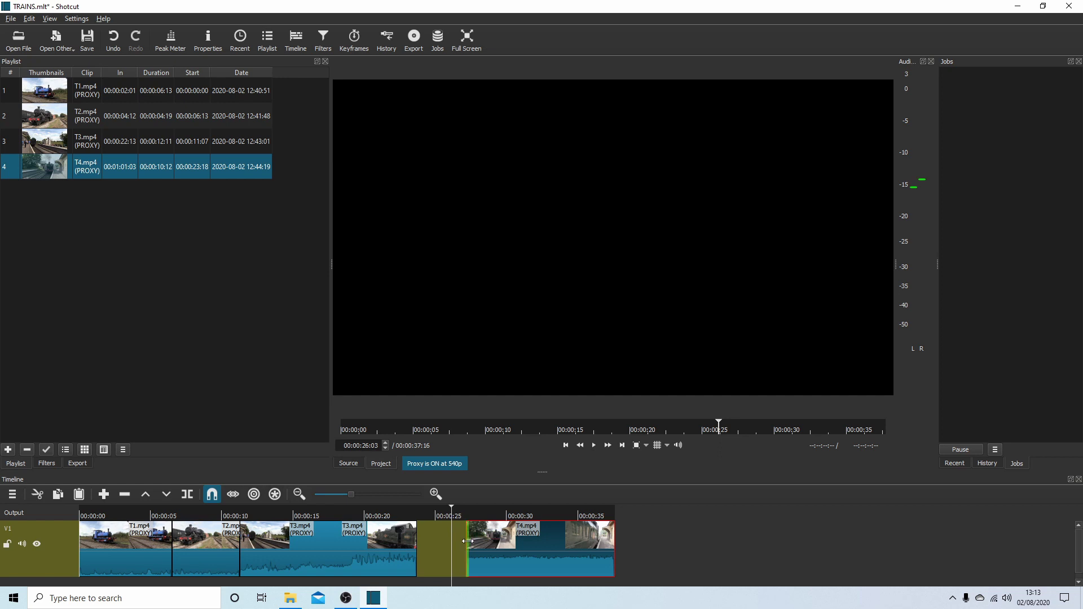
drag(462, 543, 452, 510)
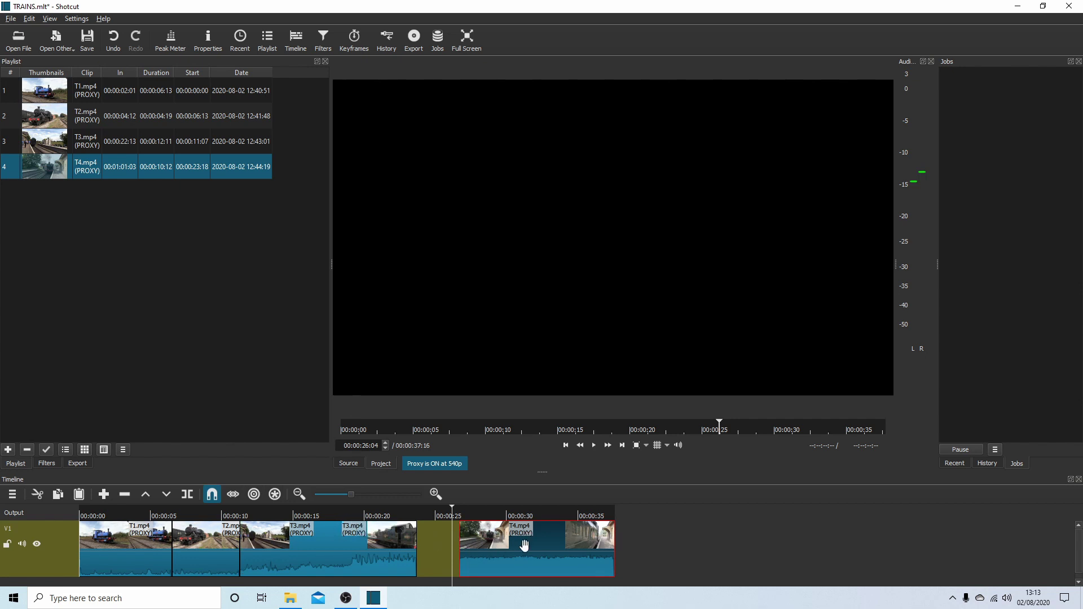
drag(524, 545, 479, 555)
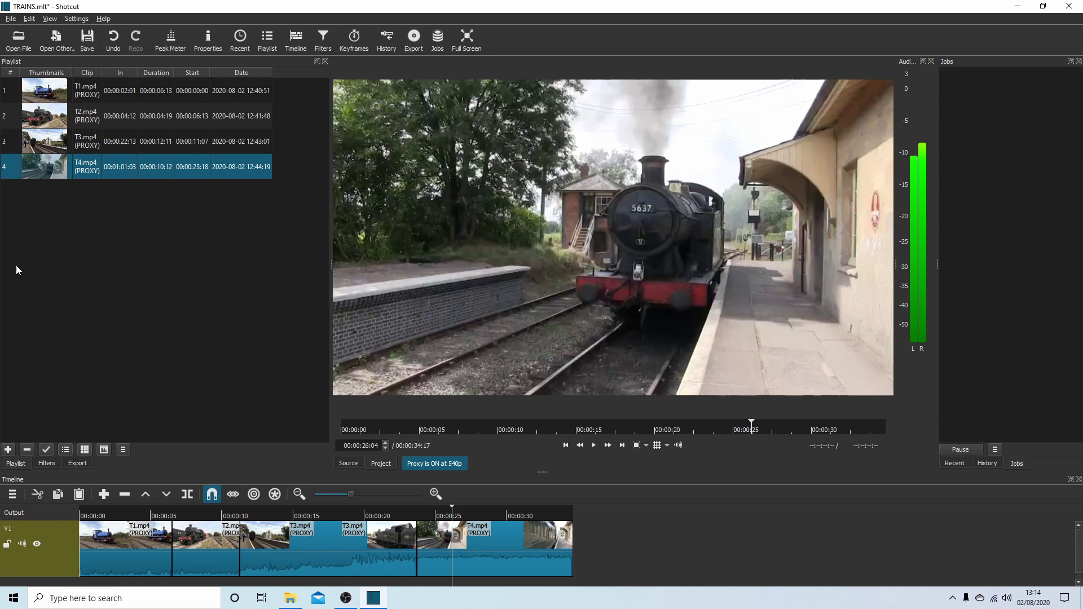
Choose mp4 as the format in the advanced Export settings at 1920x1080, 25 fps
click(77, 464)
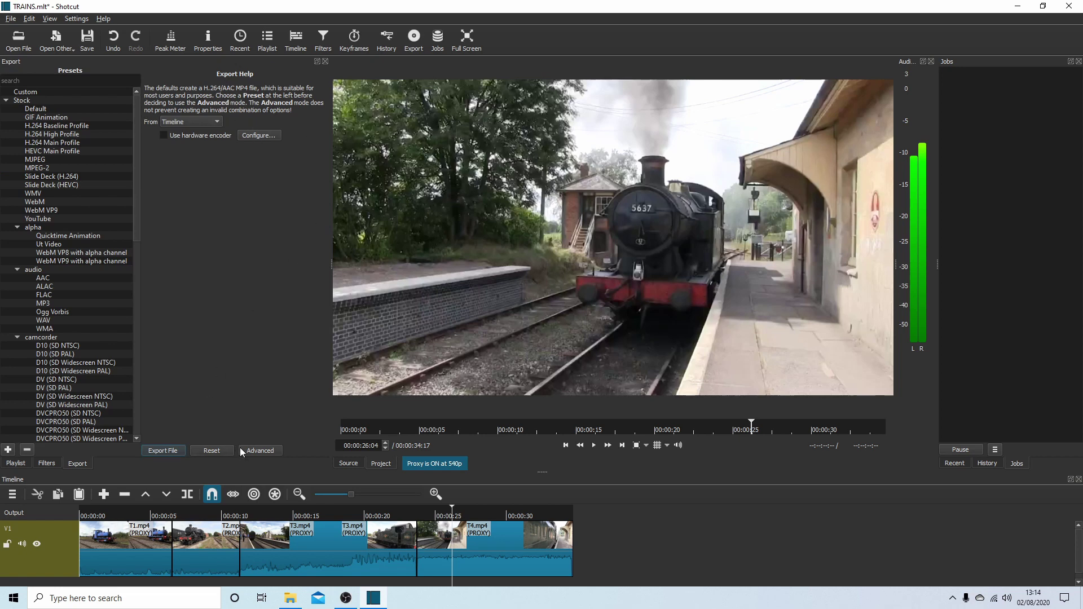
click(261, 451)
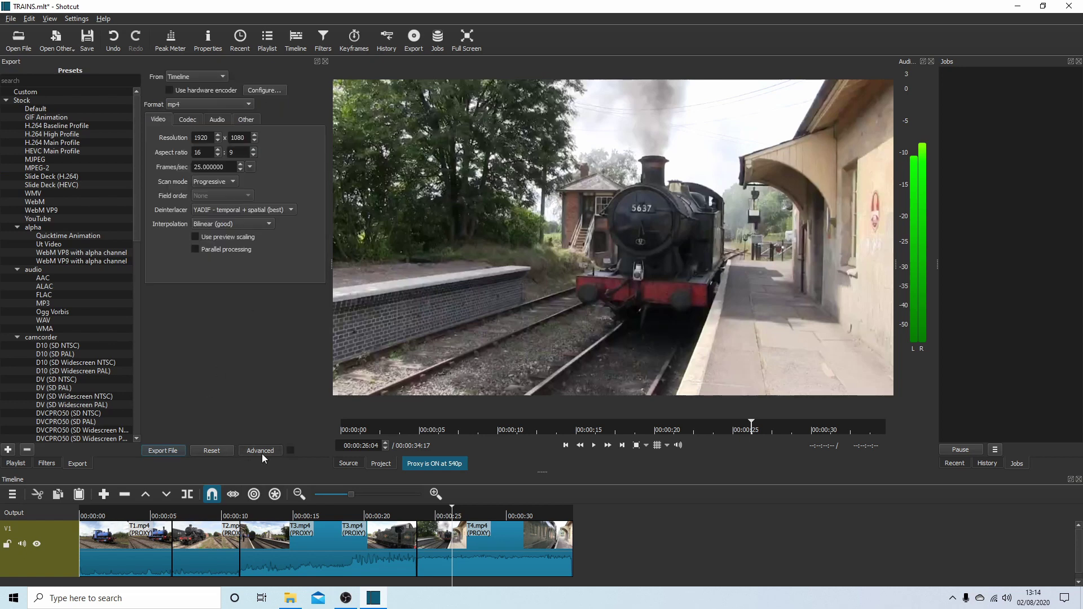
click(248, 105)
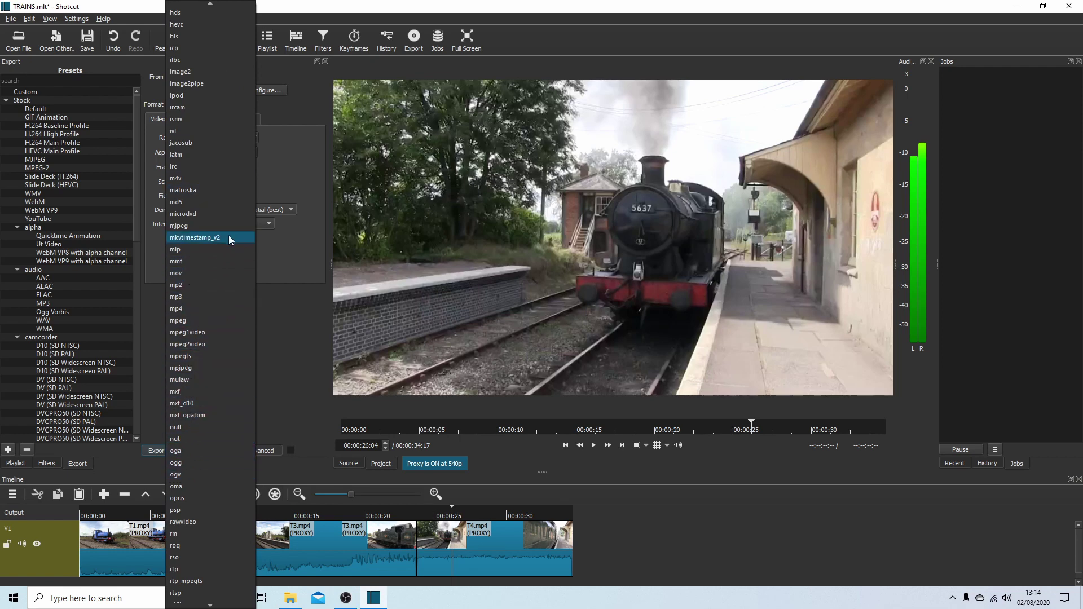
click(184, 309)
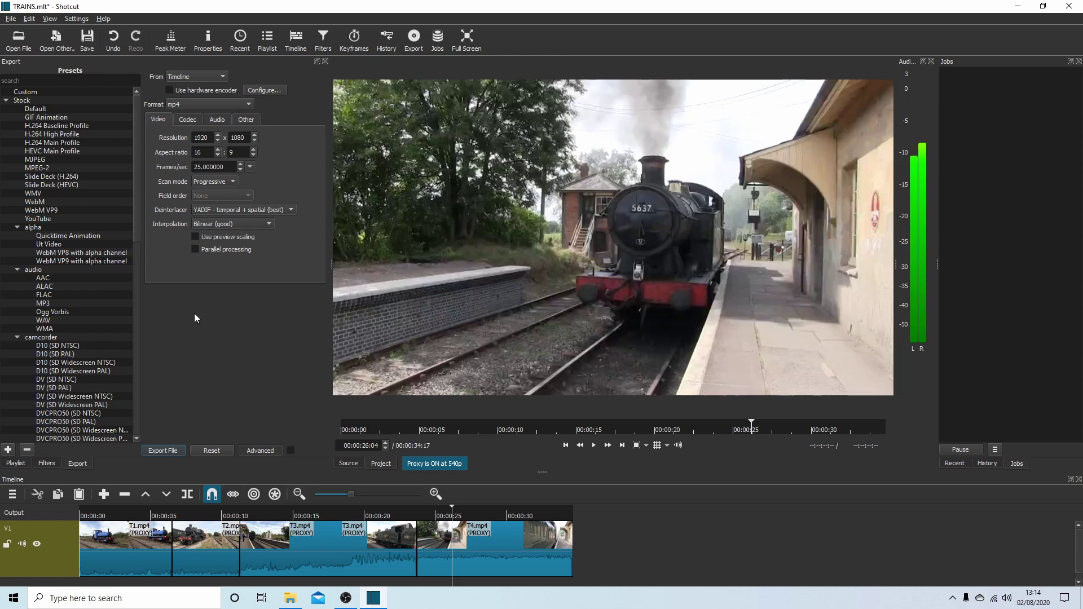
Export the timeline as 'TRAINS FINAL.mp4' to the EDITS folder and check the finished job
click(167, 449)
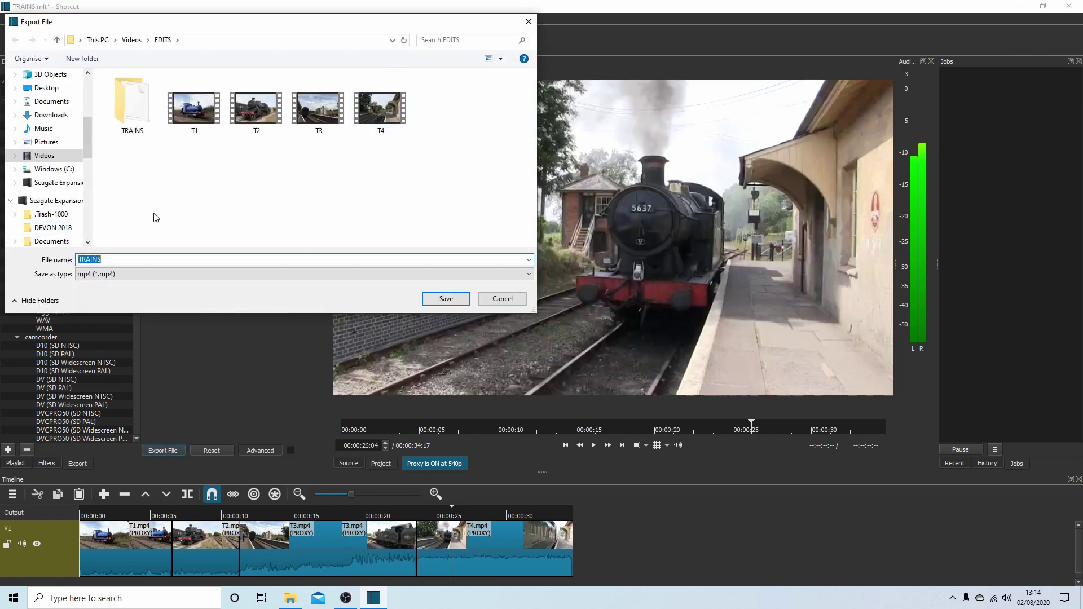
click(105, 260)
text(FINAL)
click(449, 303)
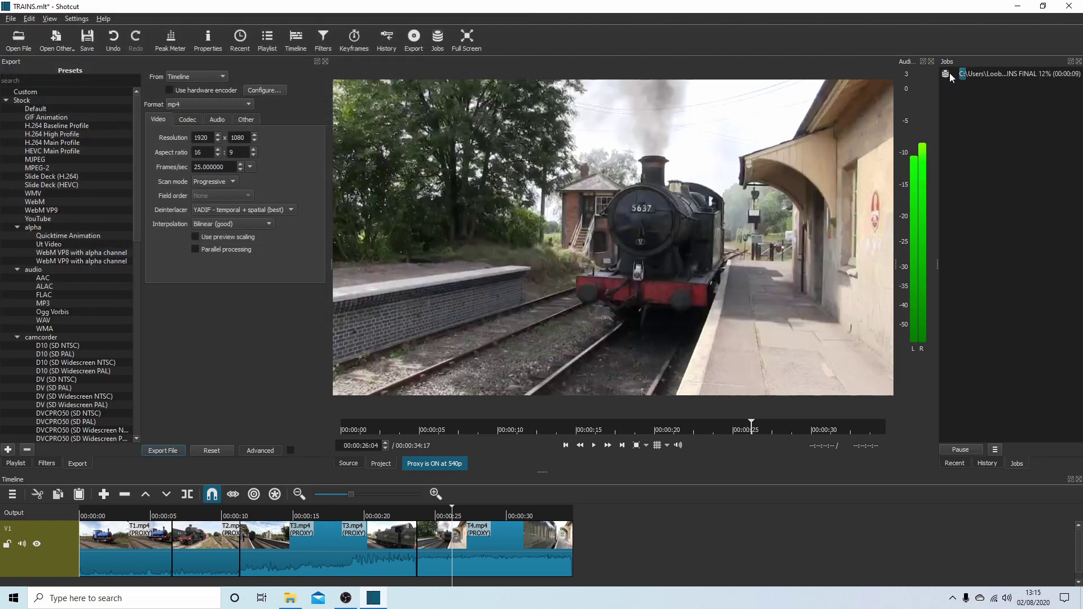
click(975, 73)
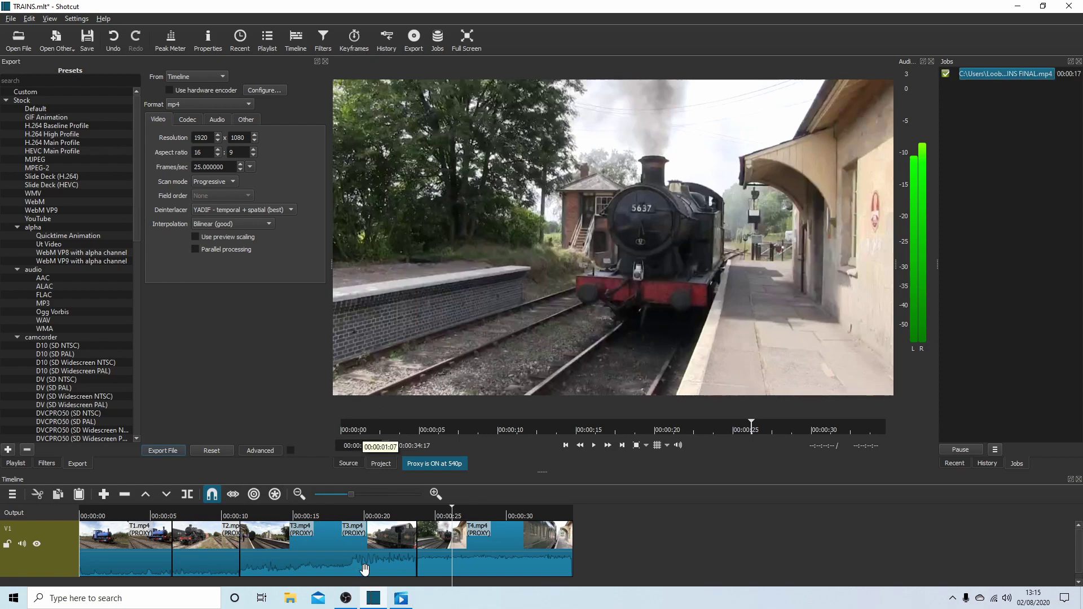
Open TRAINS FINAL in Movies & TV and play it from the first clip
click(398, 604)
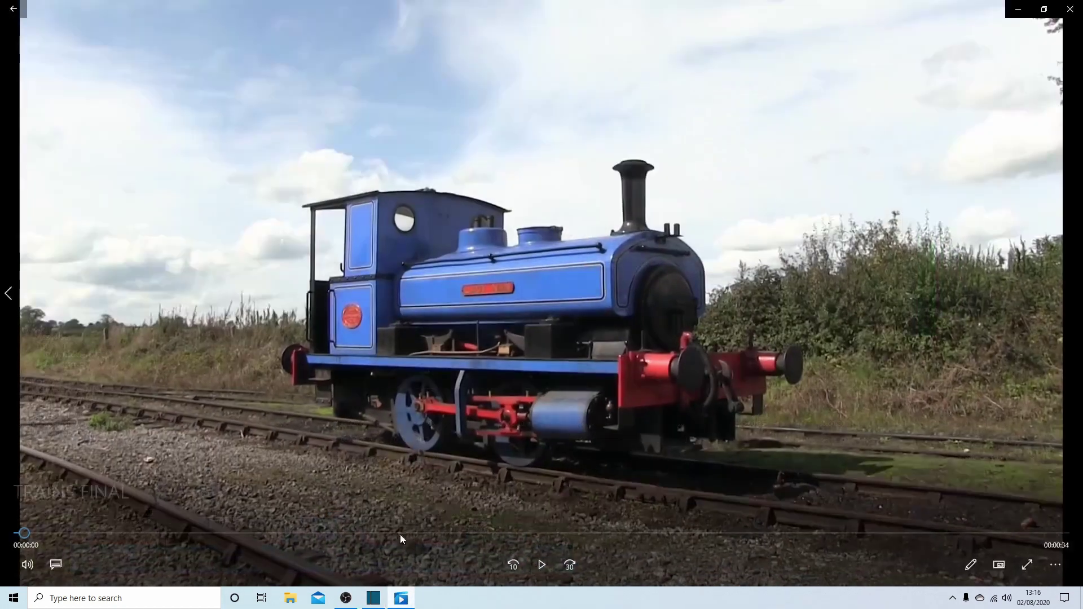
click(541, 565)
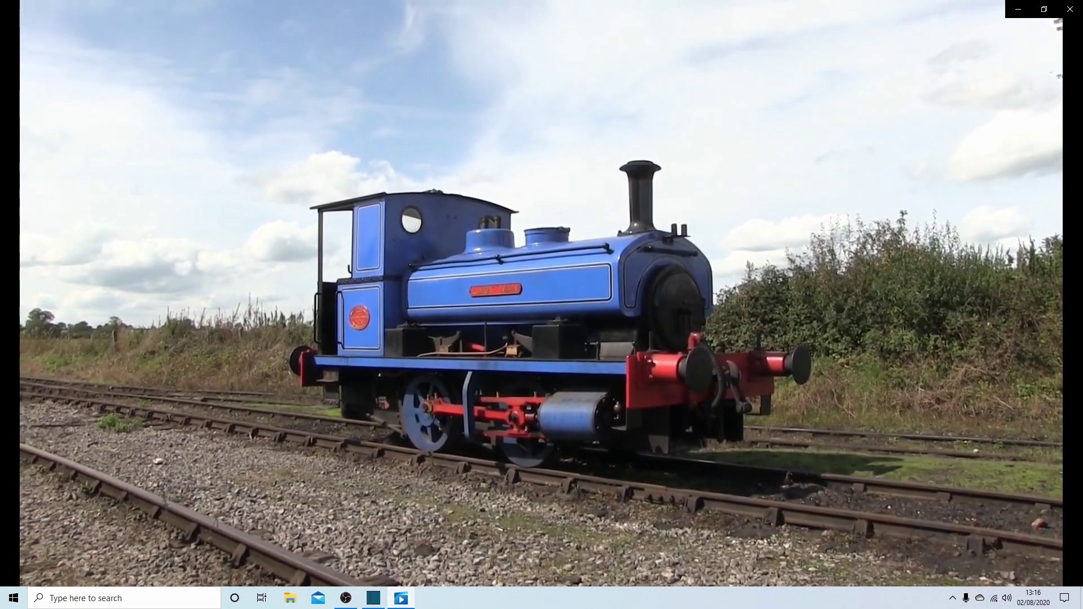